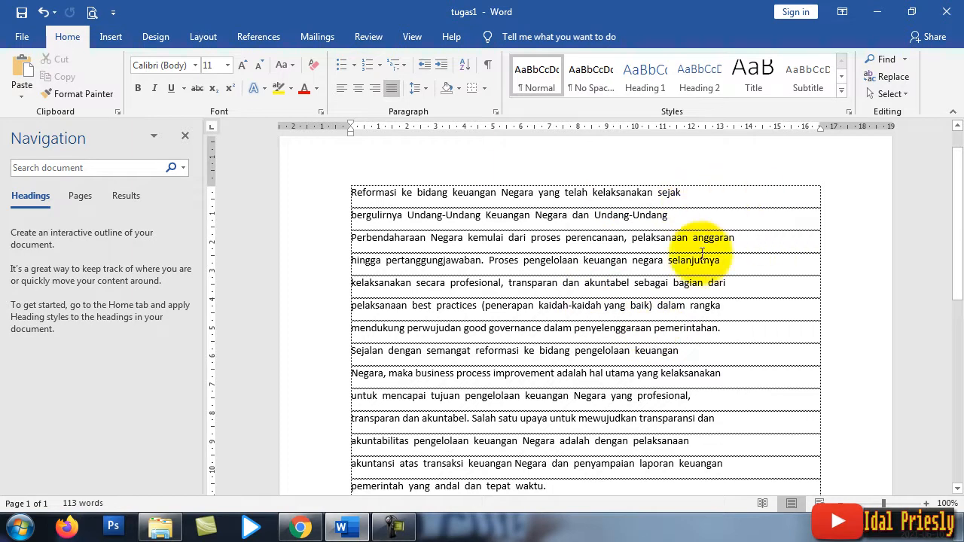
scroll(774, 267, "down", 3)
scroll(775, 266, "up", 4)
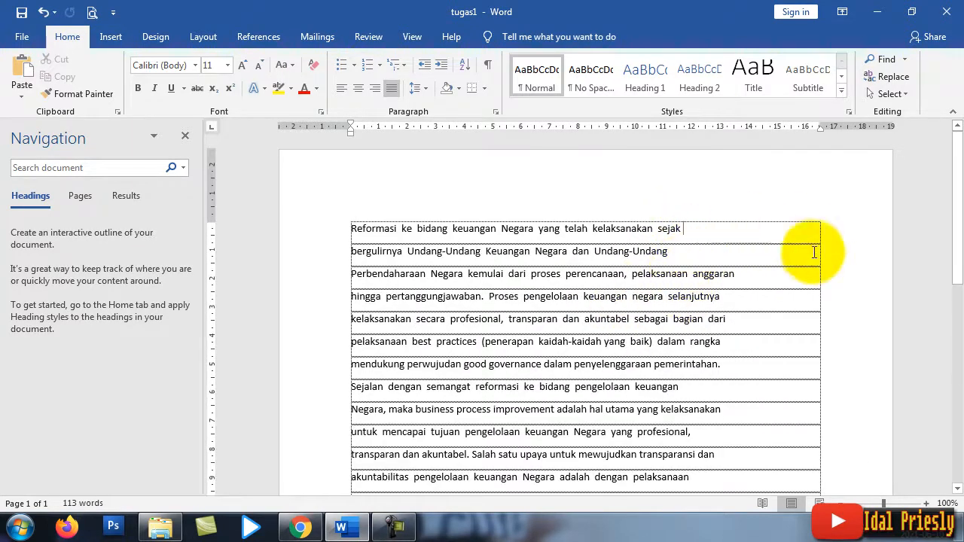
scroll(742, 241, "down", 3)
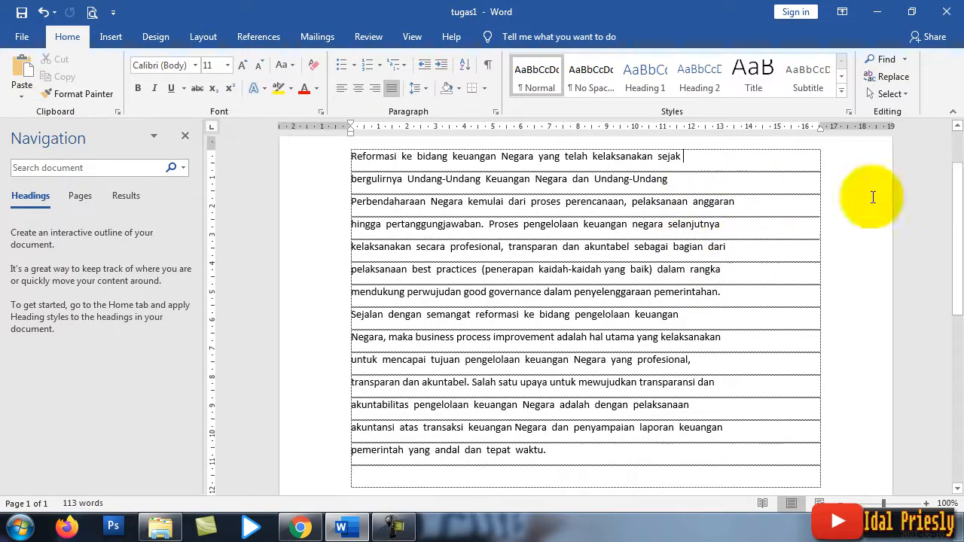
left_click_drag(961, 221, 950, 94)
scroll(474, 409, "down", 4)
scroll(646, 308, "up", 4)
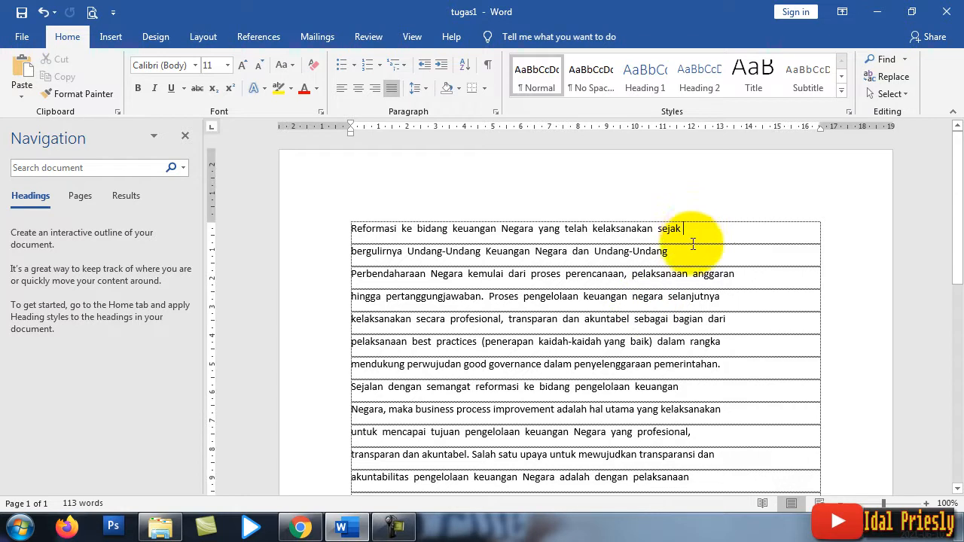
Step: Join the broken lines from "Reformasi ke bidang" through "penyelenggaraan pemerintahan." into one continuous paragraph
key("Delete")
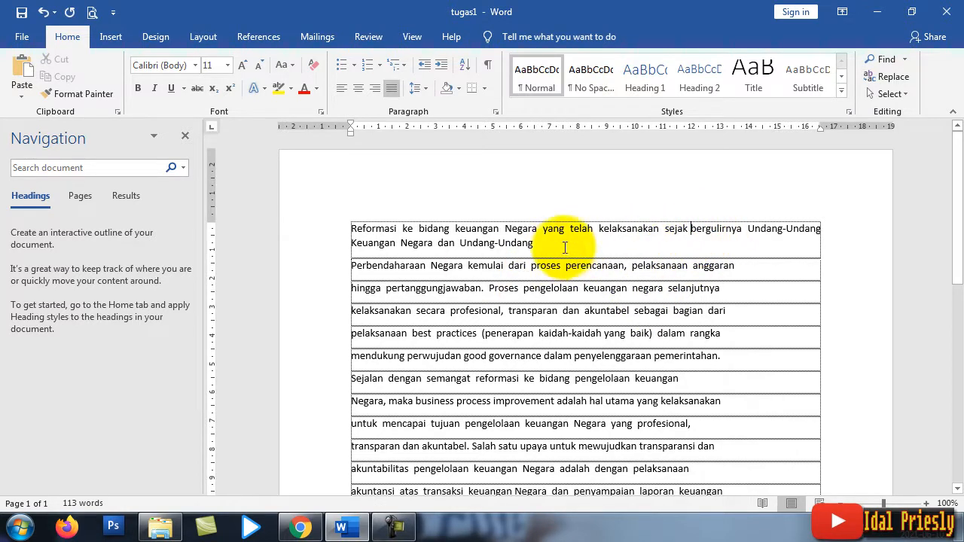
key("Delete")
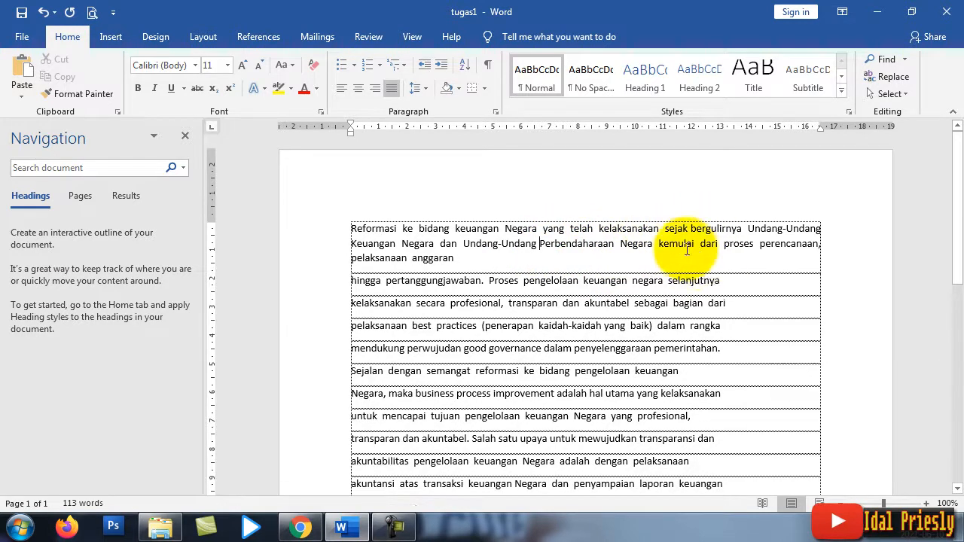
key("Delete")
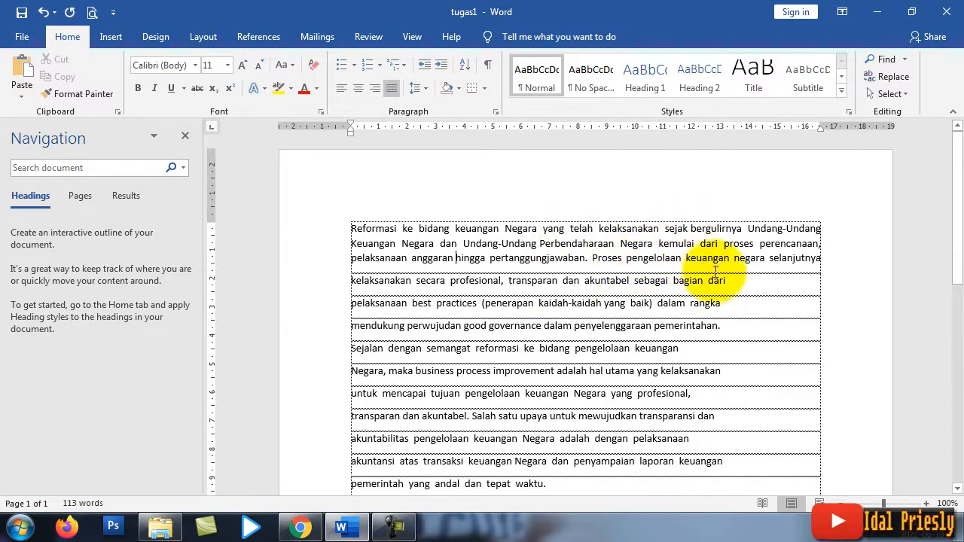
key("Delete")
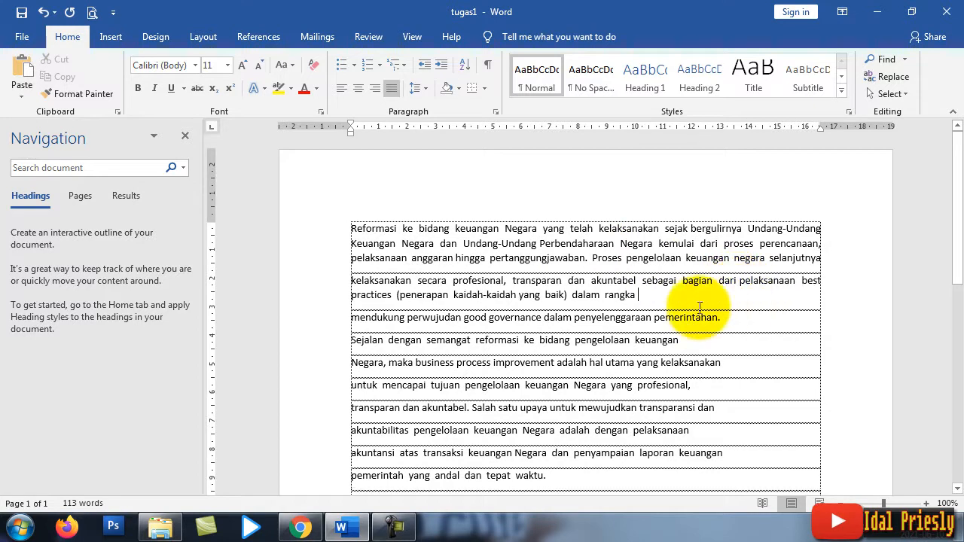
key("Delete")
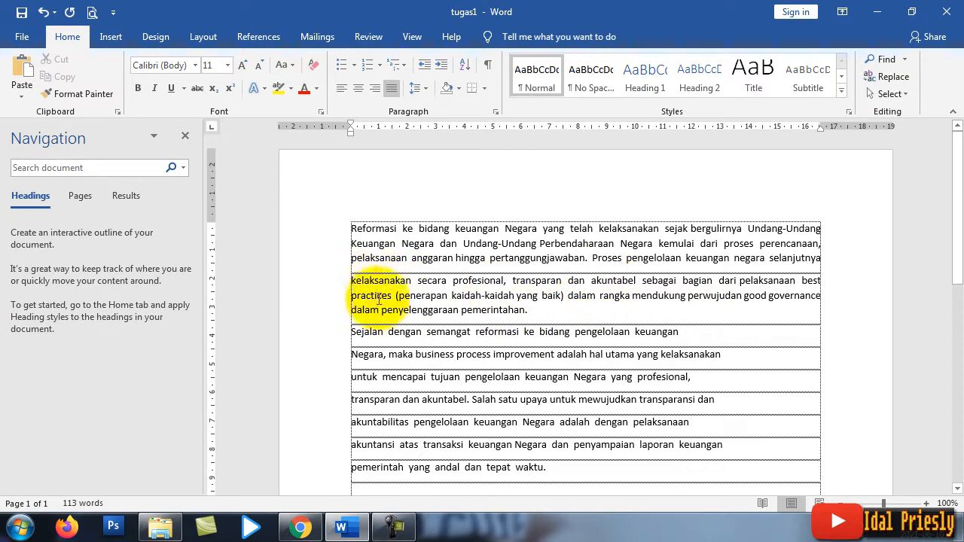
key("BackSpace")
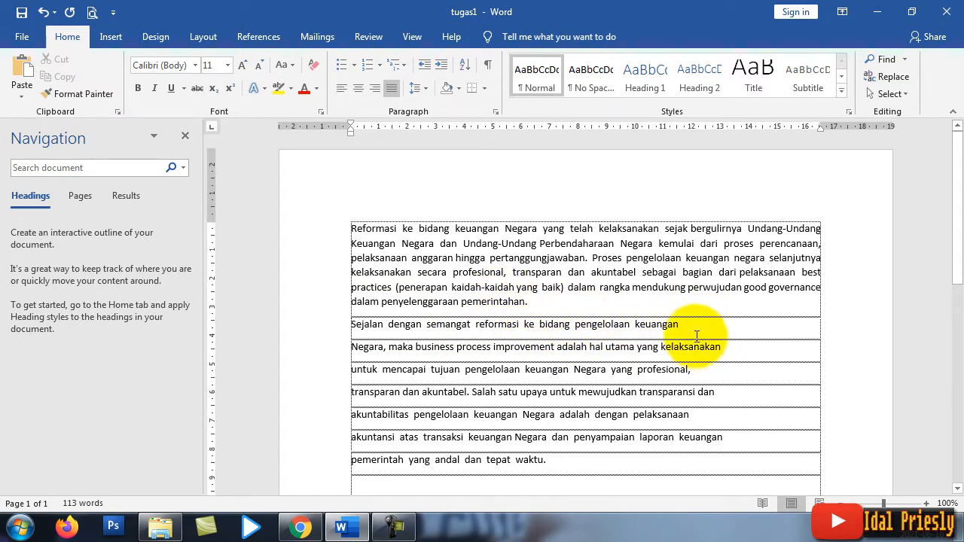
Step: Join the broken lines from "Sejalan dengan semangat" through "tepat waktu." into a second continuous paragraph
key("Delete")
key("Delete")
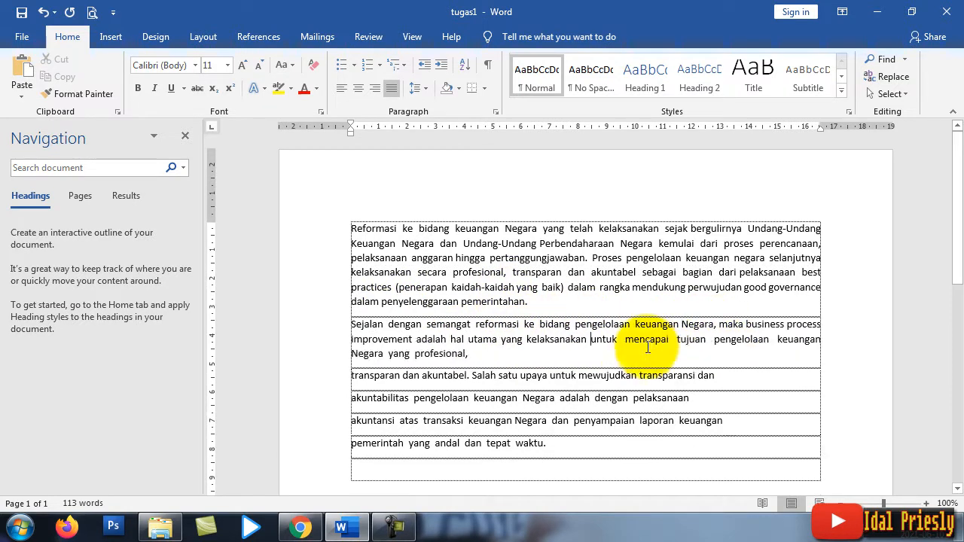
key("Delete")
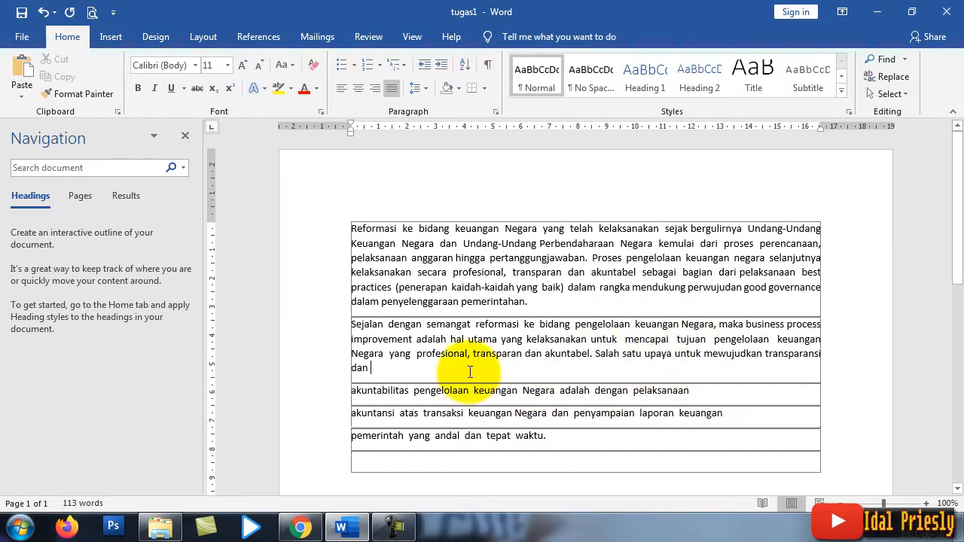
key("Delete")
key("Delete")
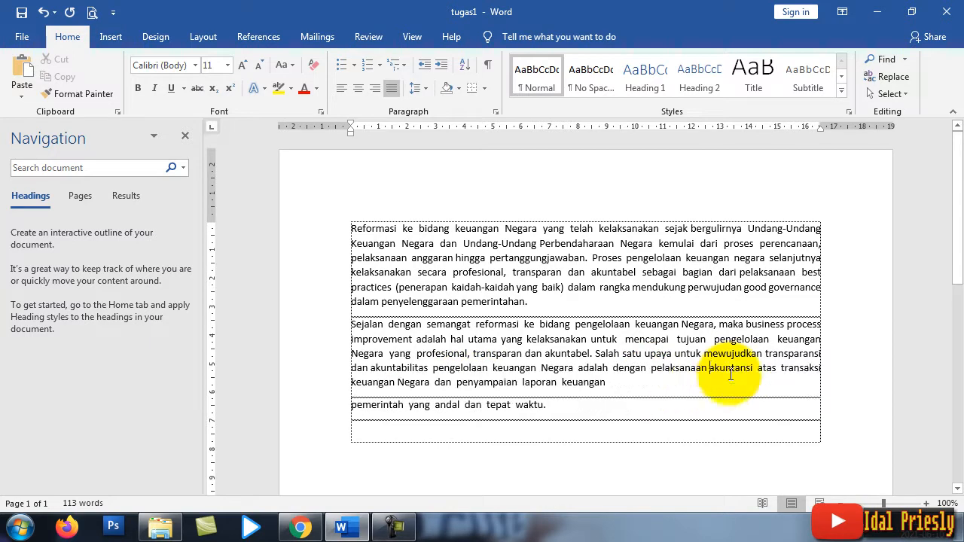
key("Delete")
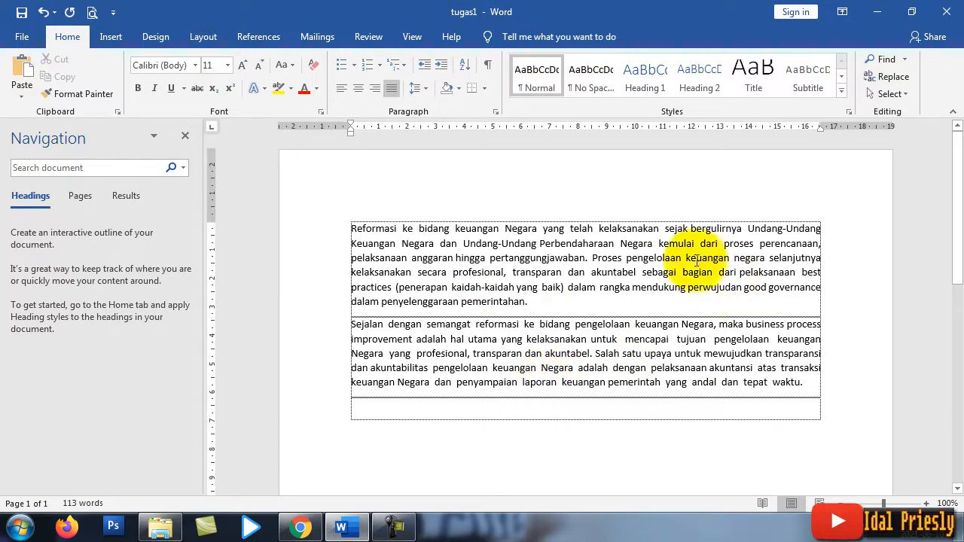
Step: Set the font of the whole first paragraph, starting with "Reformasi", to Times New Roman
left_click(632, 354)
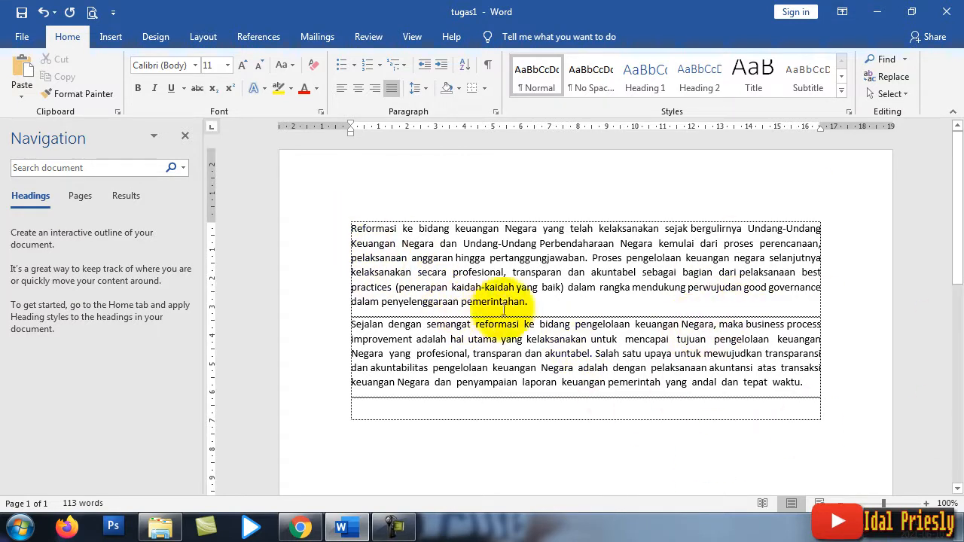
left_click_drag(530, 303, 719, 382)
left_click(357, 236)
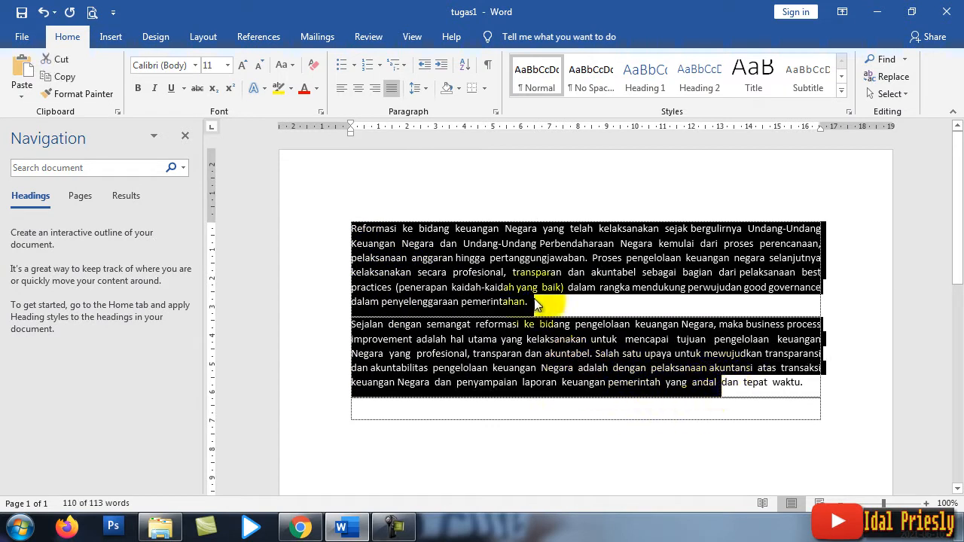
left_click(536, 305)
left_click_drag(537, 302, 362, 233)
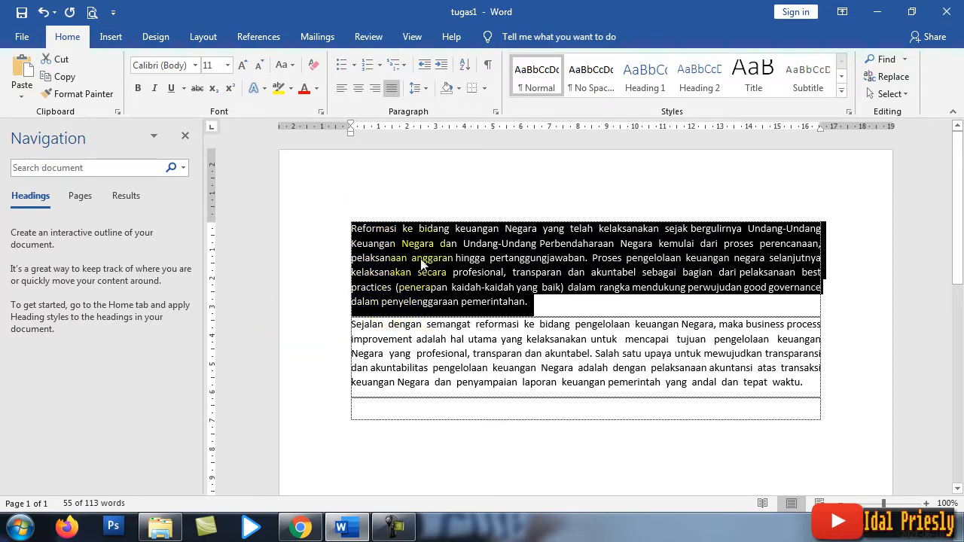
left_click(196, 65)
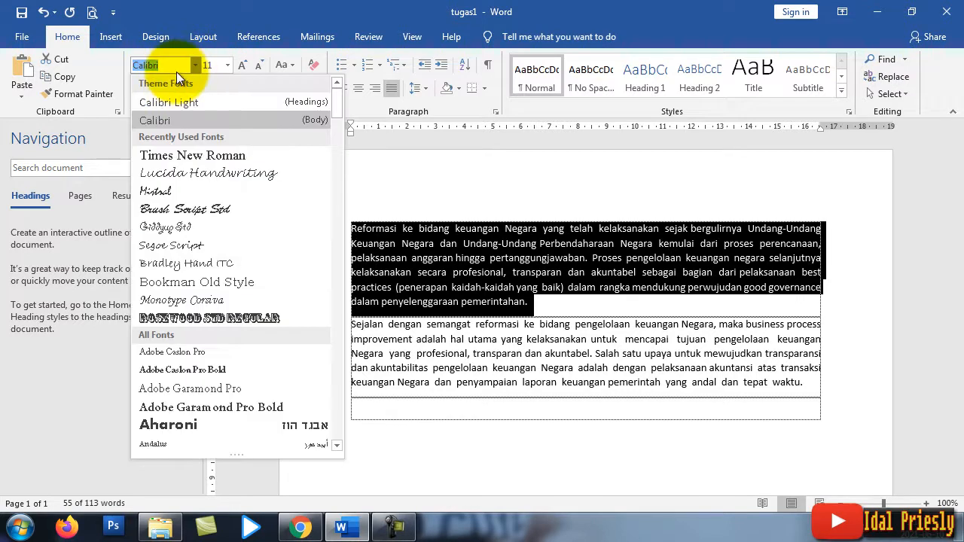
left_click(200, 156)
left_click(535, 295)
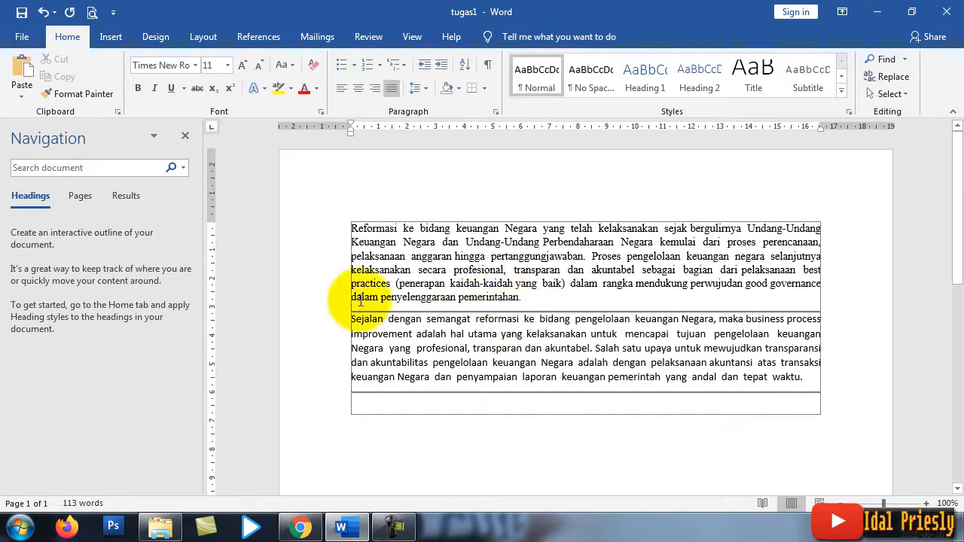
Step: Set the font of the second paragraph, starting with "Sejalan", to Bookman Old Style
left_click_drag(351, 321, 792, 385)
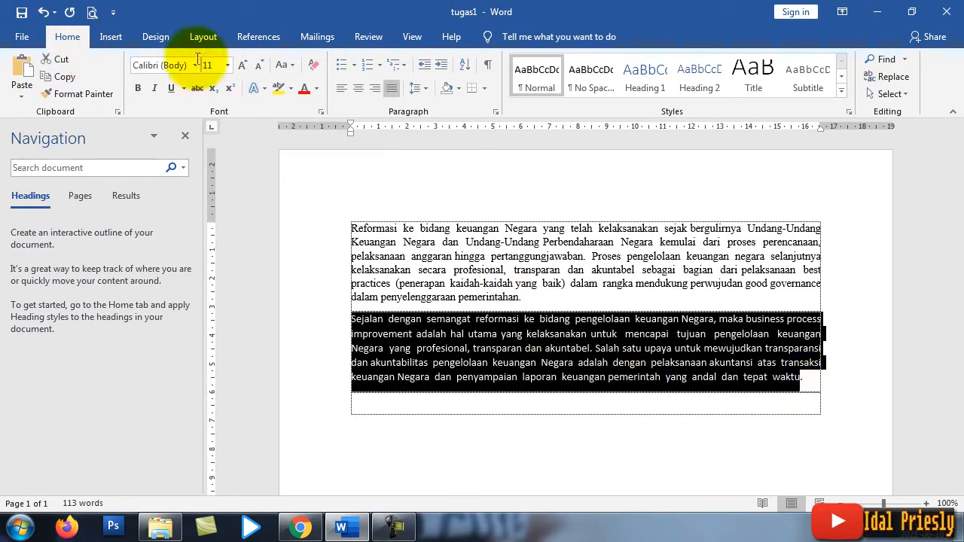
left_click(195, 66)
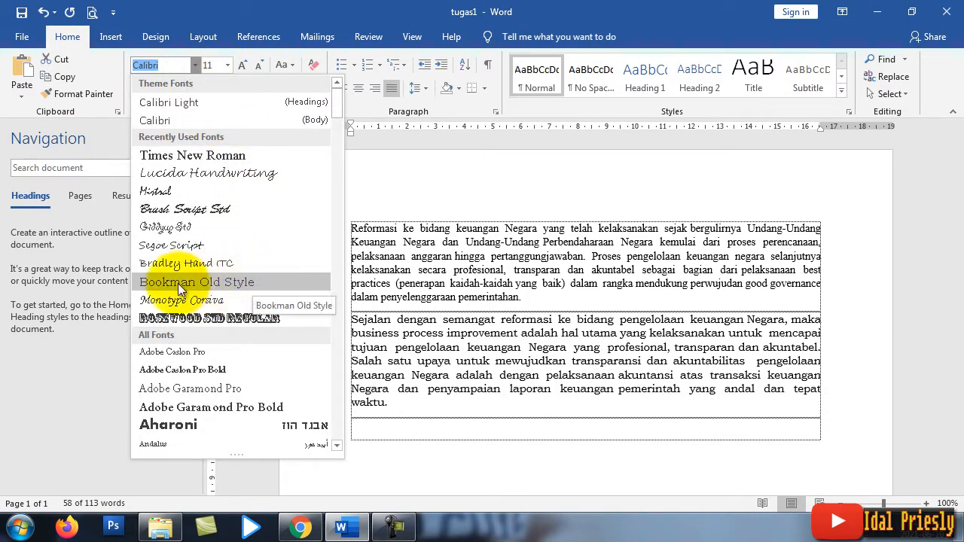
left_click(248, 283)
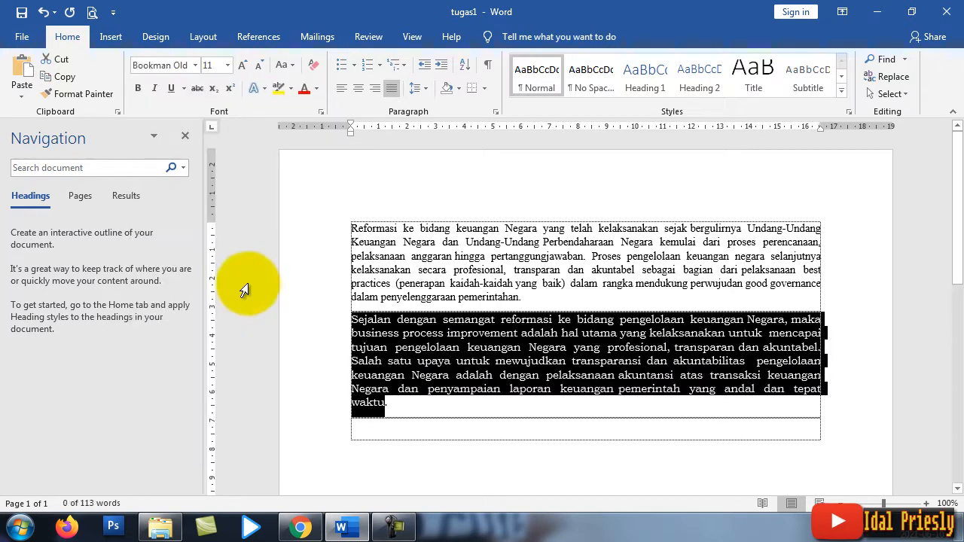
left_click(518, 296)
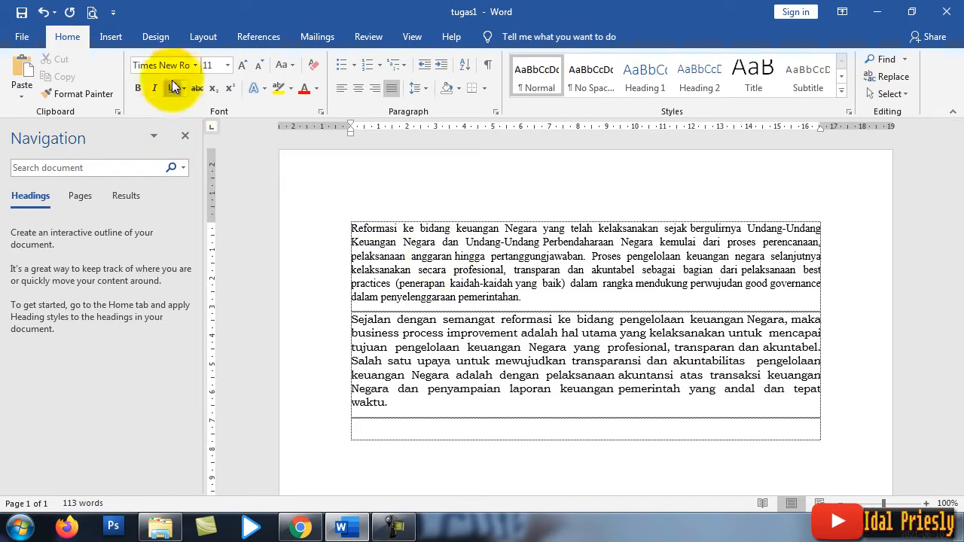
Step: Select the whole first paragraph and set its font to Calibri
left_click(425, 297)
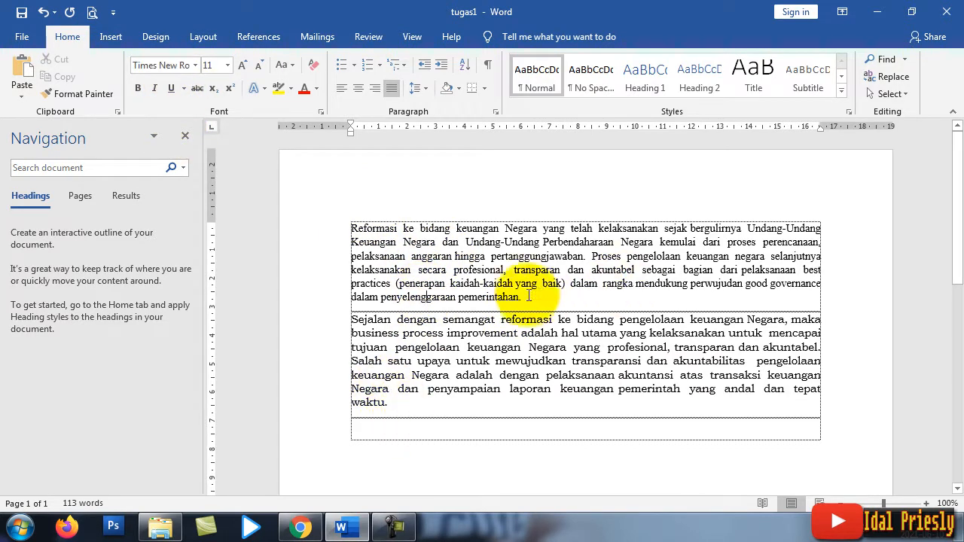
triple_click(424, 265)
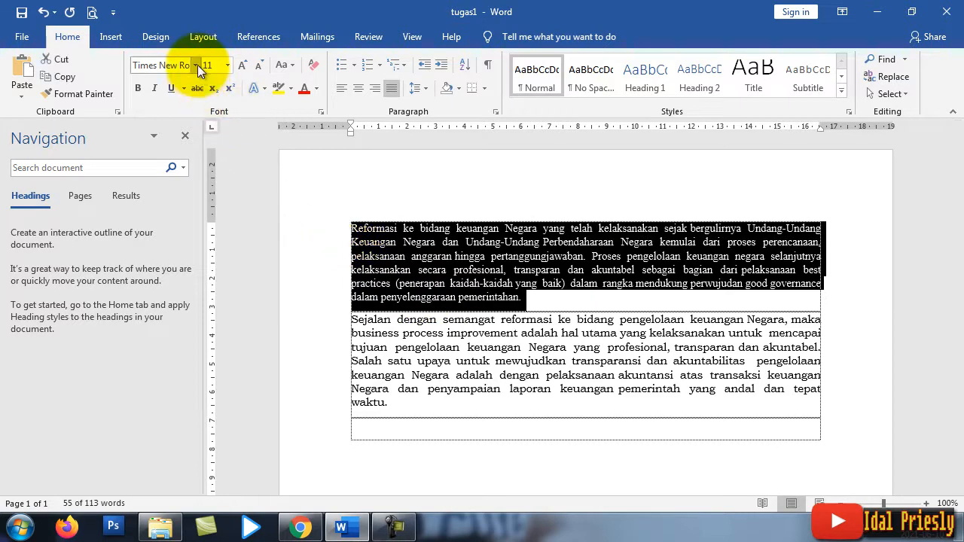
left_click(195, 65)
left_click(198, 119)
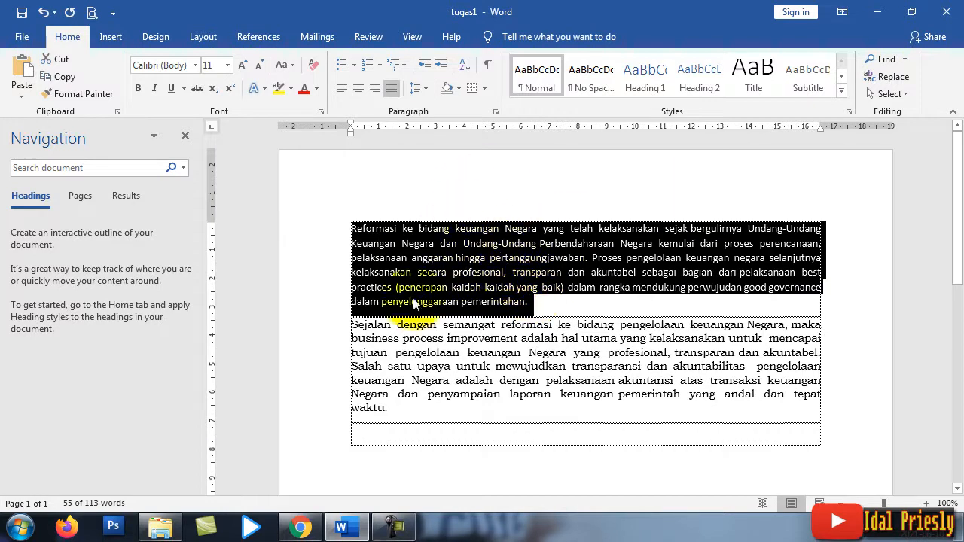
Step: Set the font of the selected first paragraph to Arial and deselect the text
left_click(196, 65)
type("ari")
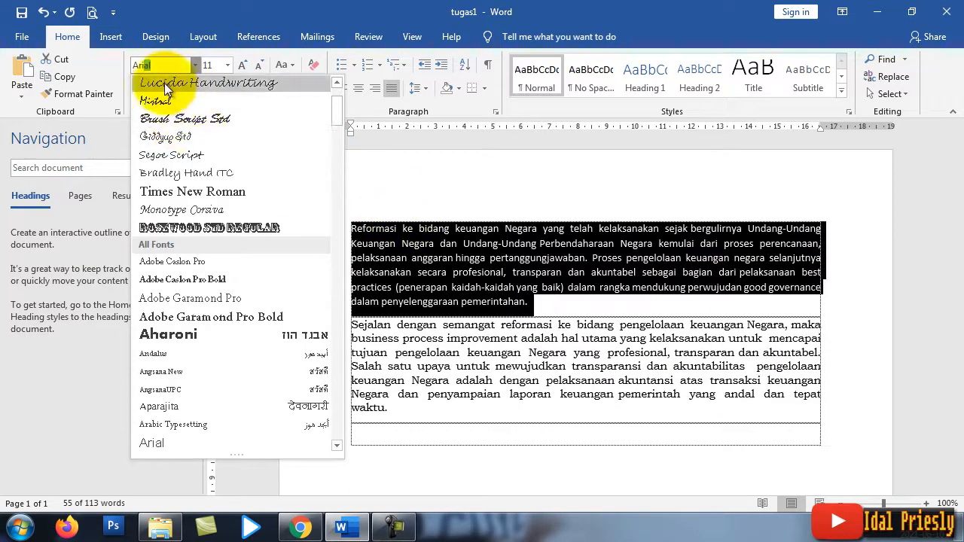
key("Escape")
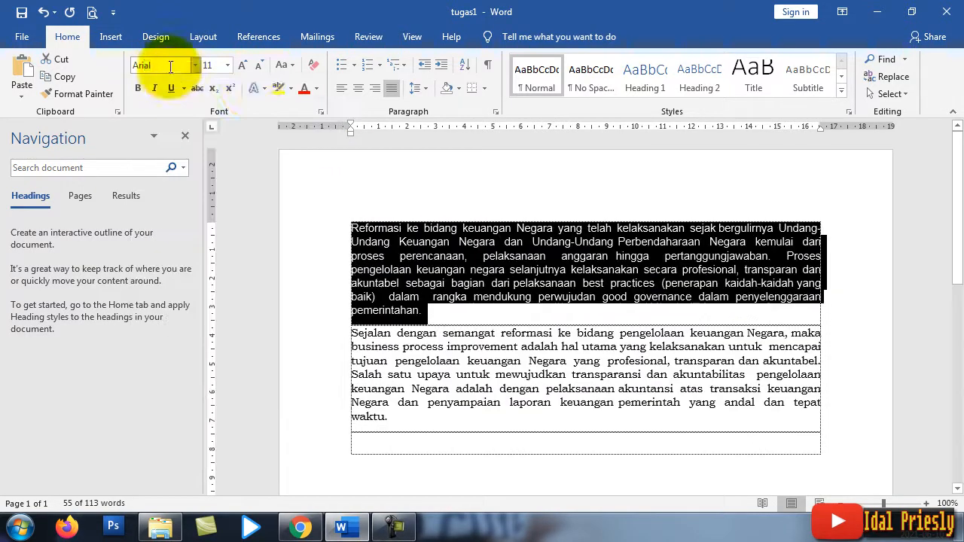
left_click(534, 284)
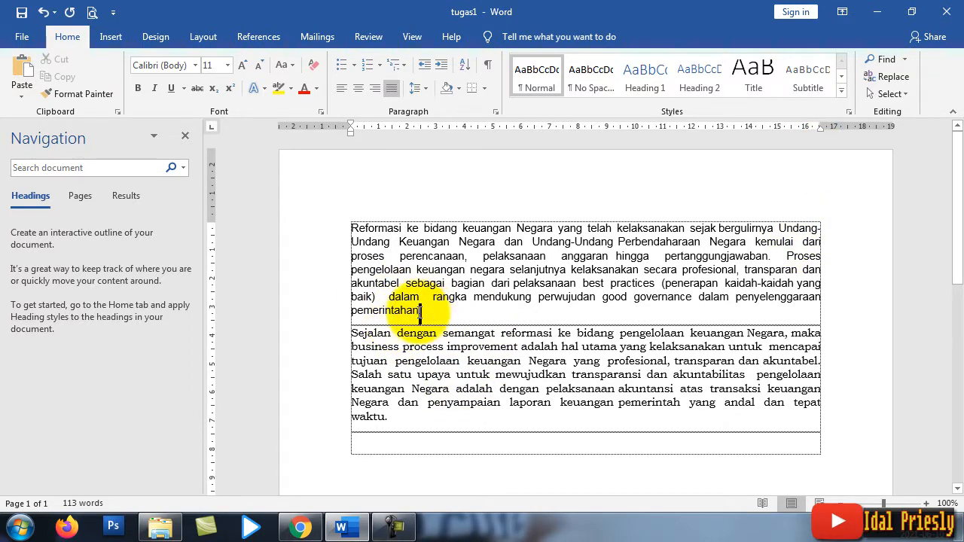
Step: Select the first paragraph and set its font size to 14
left_click_drag(410, 311, 324, 206)
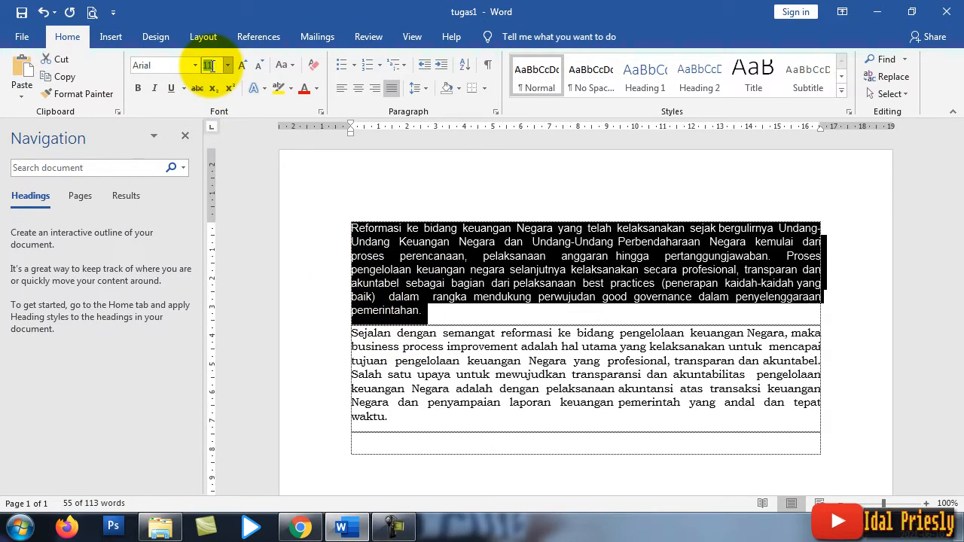
type("12")
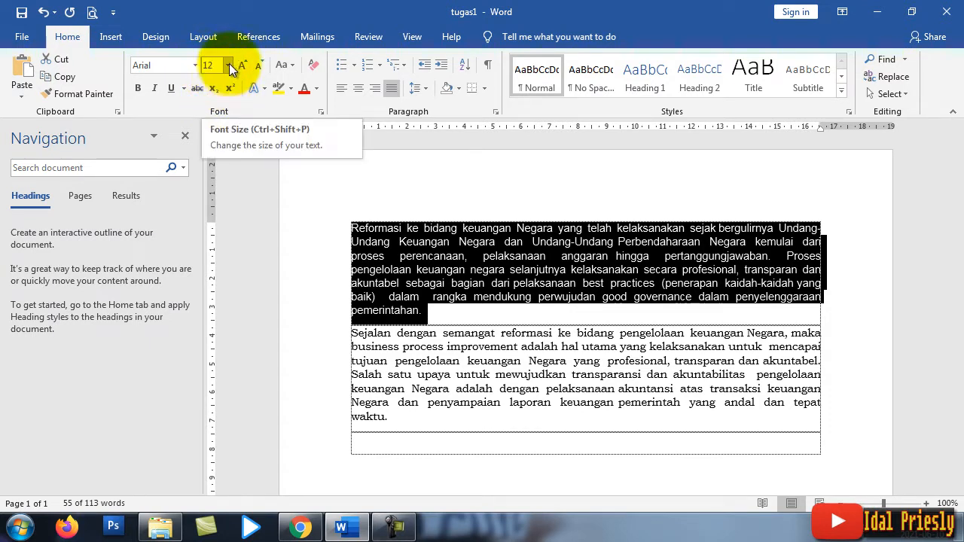
left_click(229, 66)
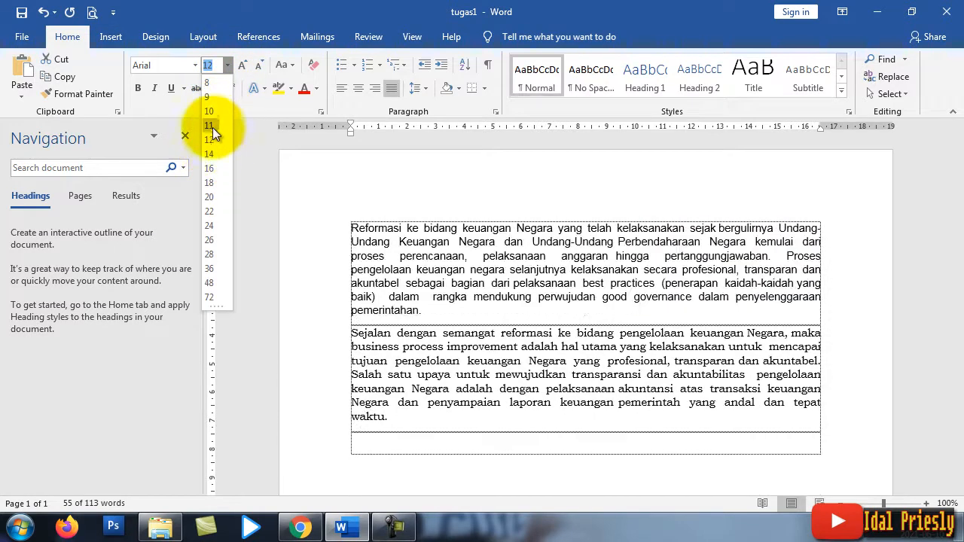
left_click(211, 153)
Step: Add the title "CONTOH TEKS LATIHAN" on its own line above the first paragraph
left_click(353, 234)
key("Return")
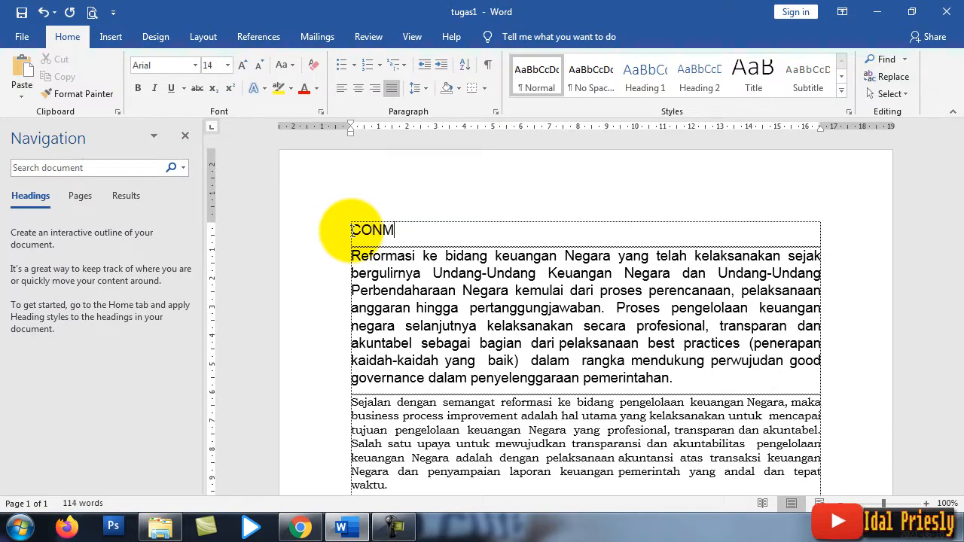
type("OH TEKS LATIHAN")
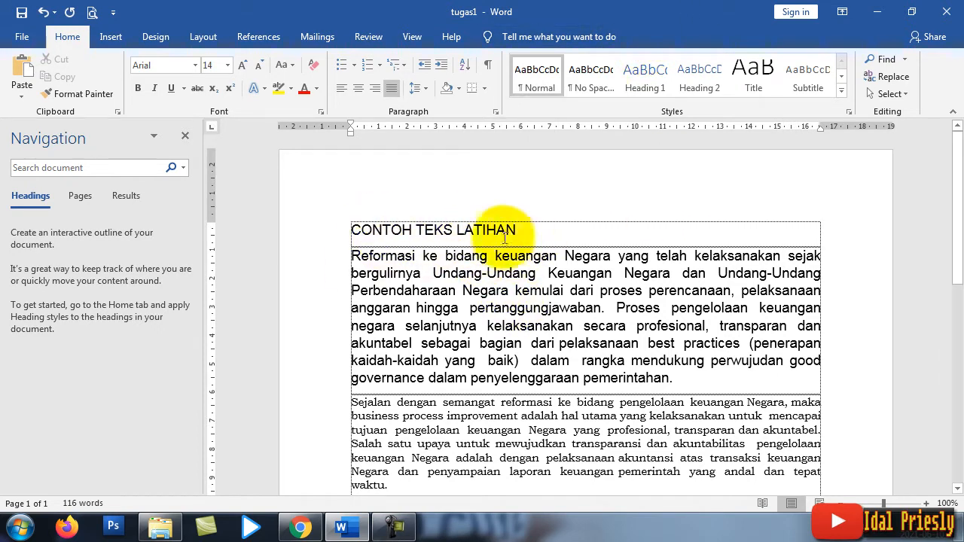
left_click_drag(536, 229, 362, 224)
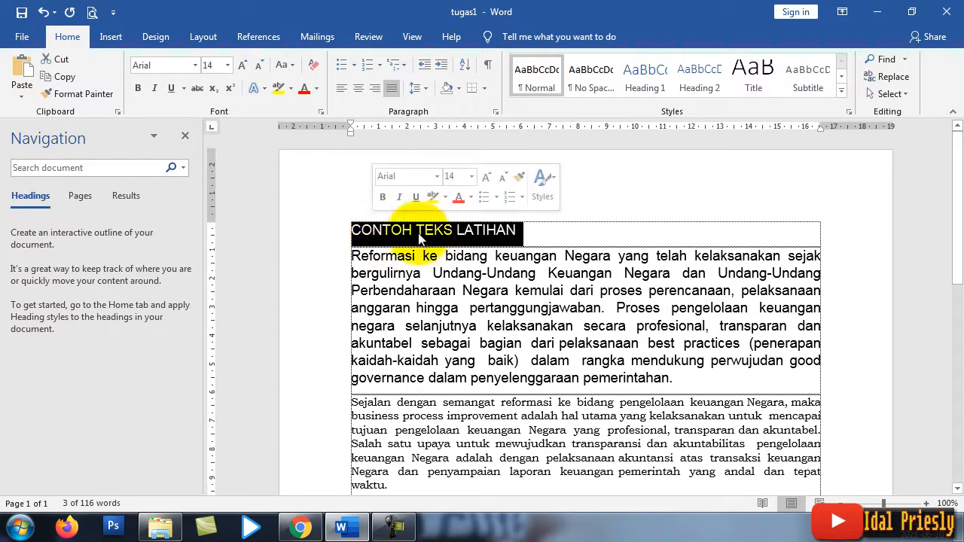
left_click(140, 89)
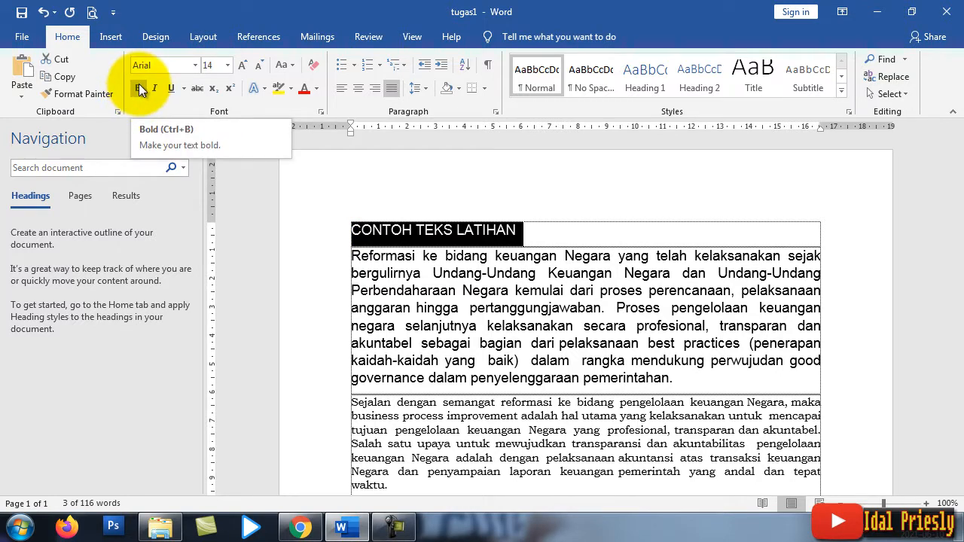
left_click(140, 88)
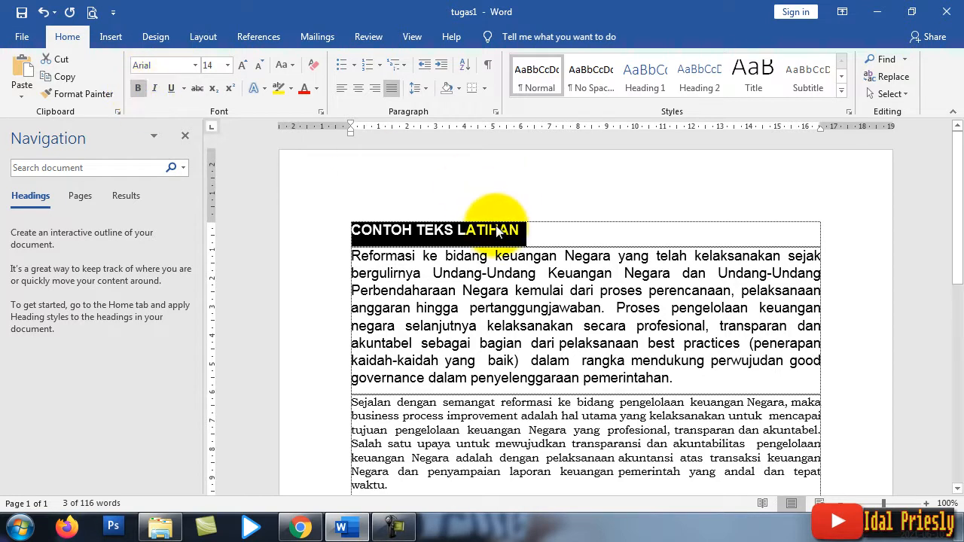
key("ctrl+z")
Step: Make the title "CONTOH TEKS LATIHAN" bold and deselect it
left_click_drag(517, 229, 366, 226)
key("ctrl+b")
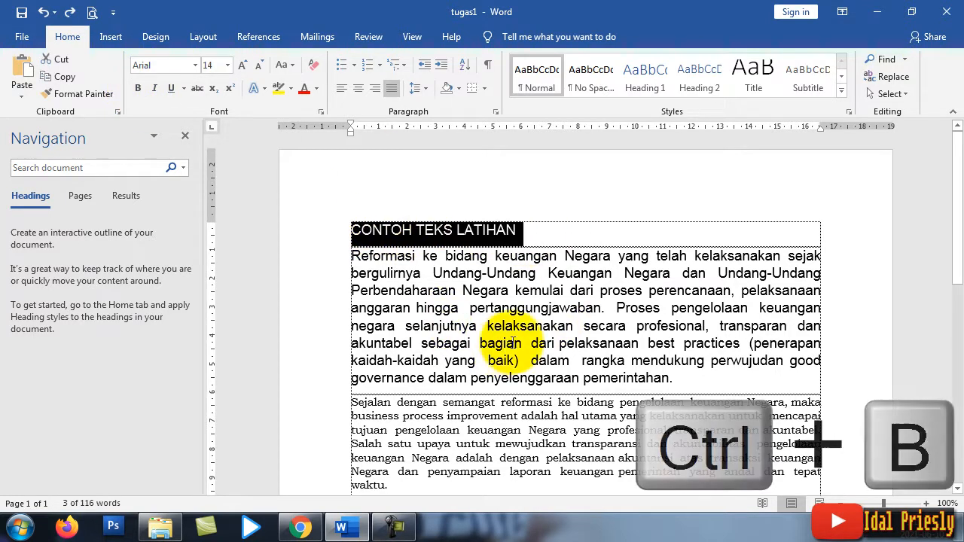
left_click(533, 235)
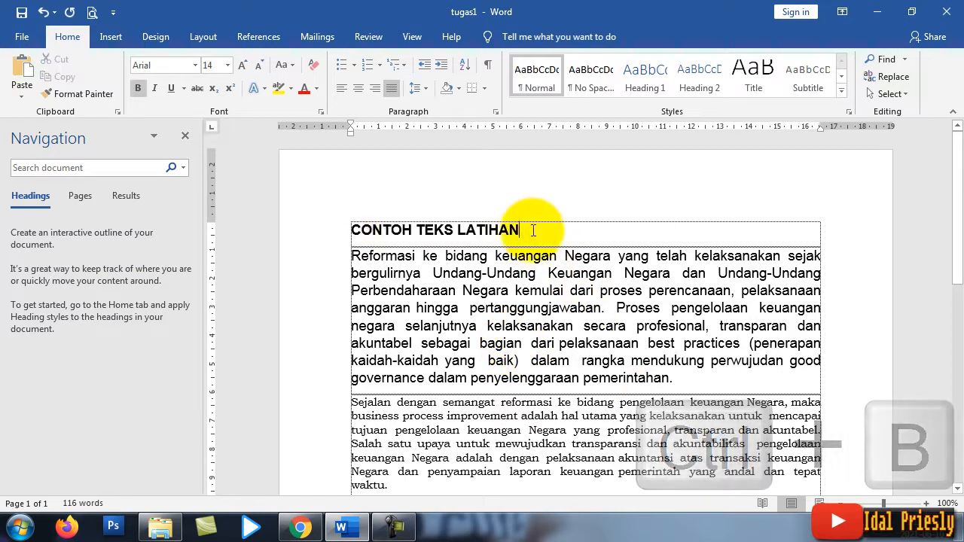
left_click_drag(333, 229, 530, 235)
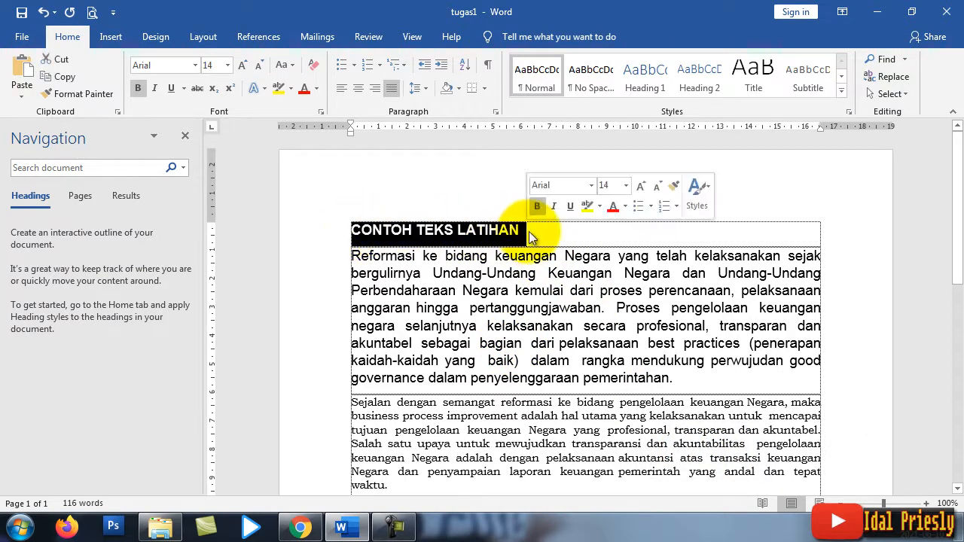
left_click(543, 232)
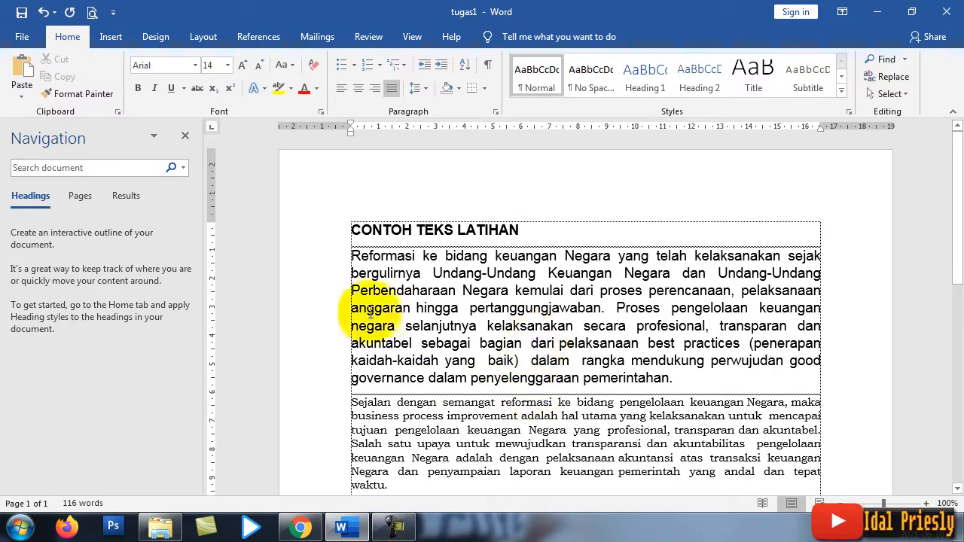
Step: Italicize the word "Reformasi" at the start of the first paragraph
left_click(529, 290)
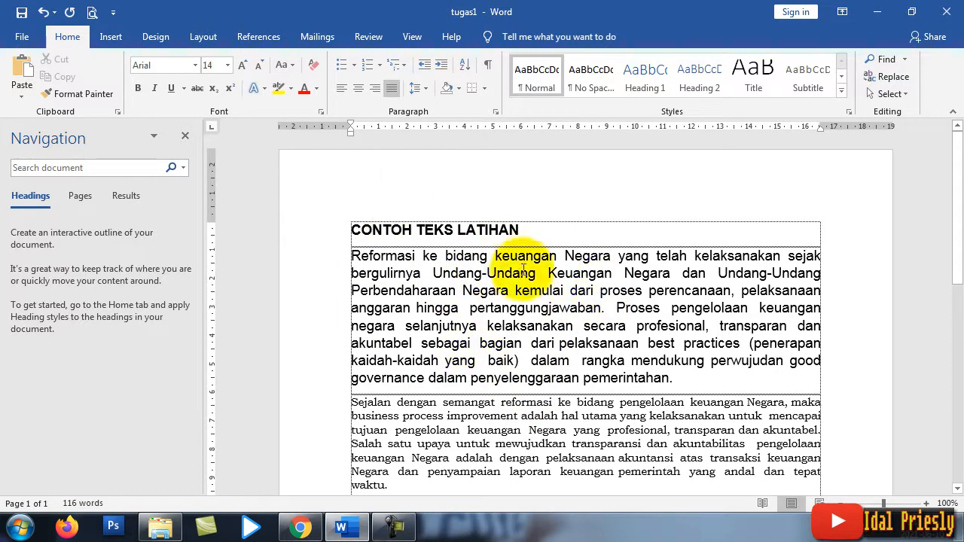
left_click(349, 255)
left_click_drag(349, 255, 465, 258)
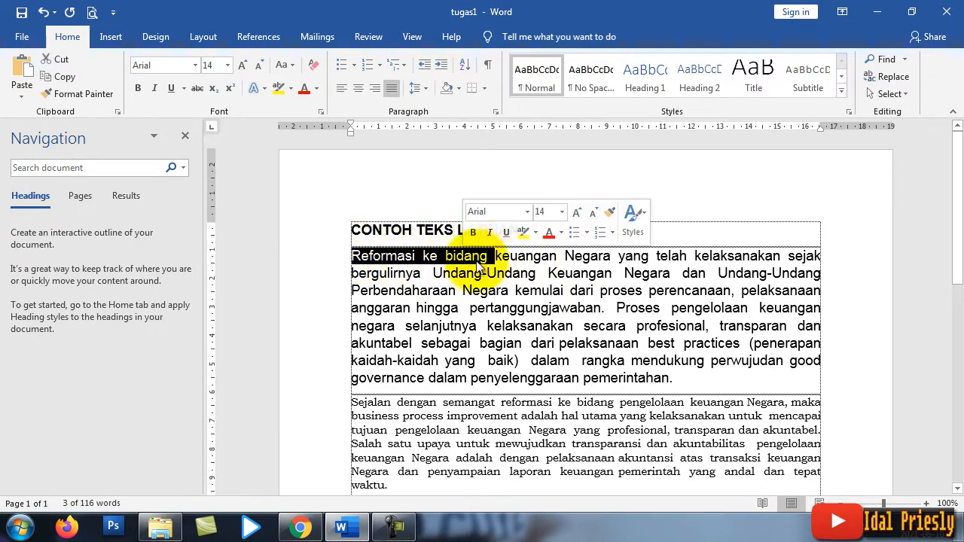
left_click(478, 258)
left_click_drag(350, 256, 414, 256)
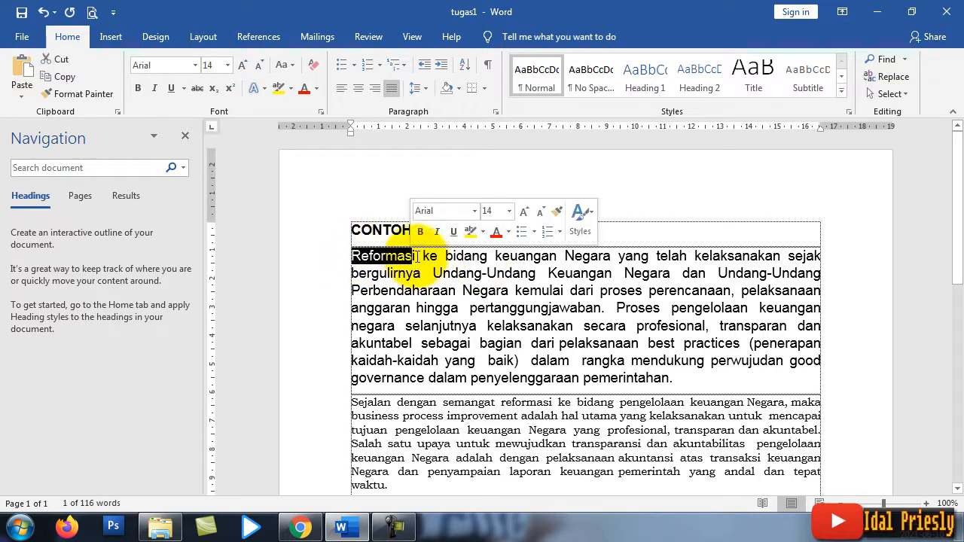
left_click(429, 255)
double_click(382, 256)
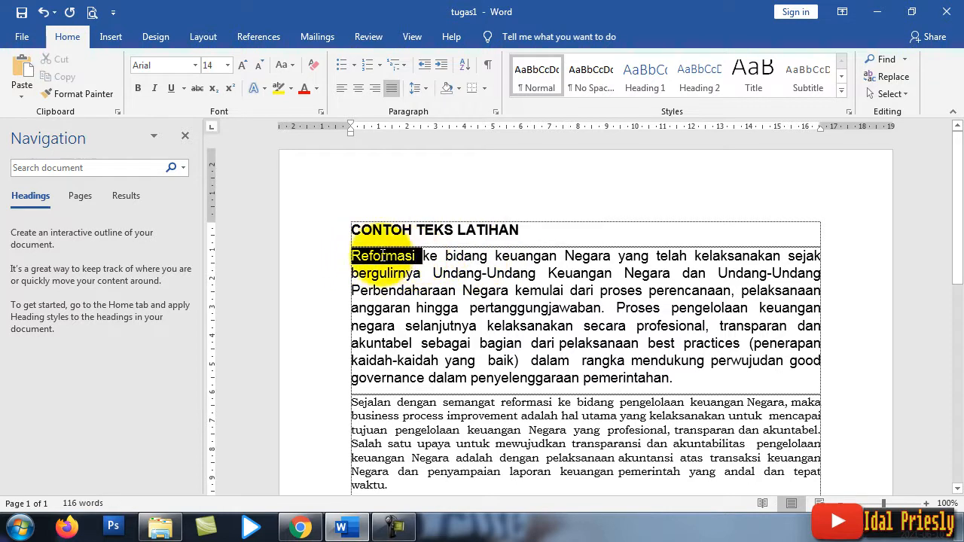
left_click(155, 90)
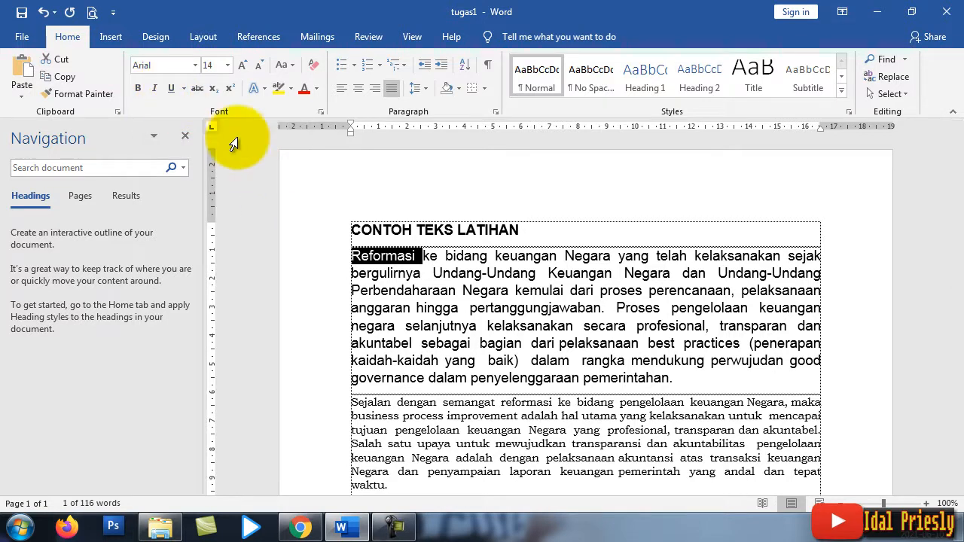
key("ctrl+i")
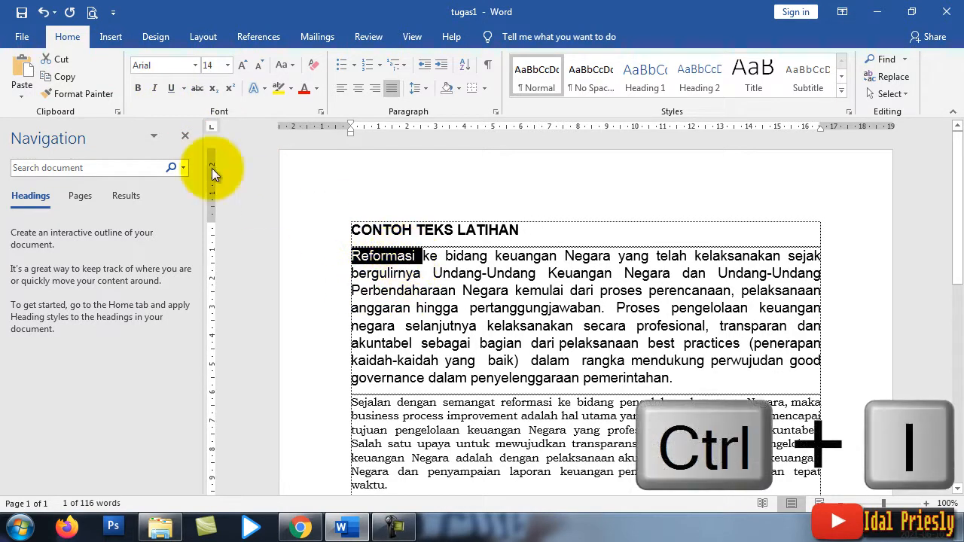
left_click(156, 90)
left_click(403, 265)
double_click(380, 256)
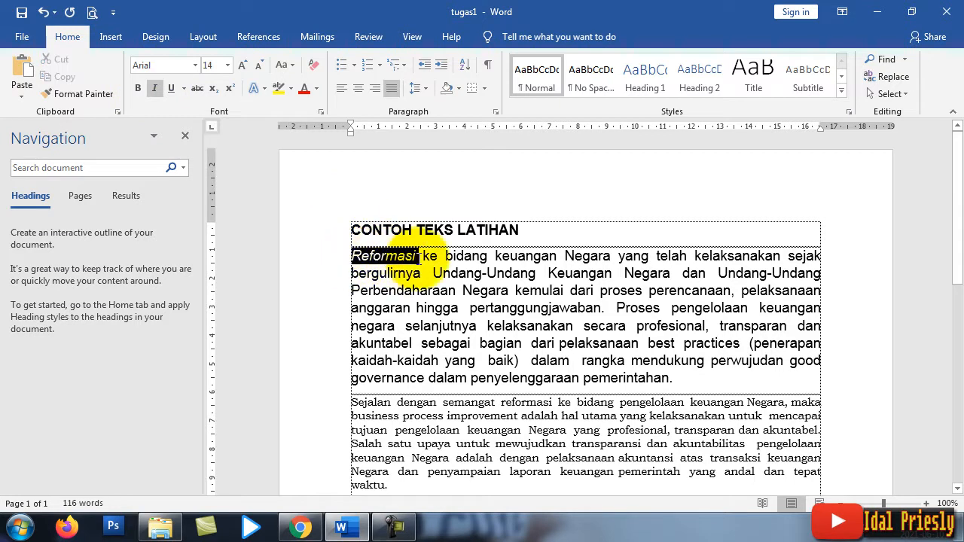
Step: Set the font size of the whole second paragraph to 12 and deselect the text
left_click_drag(335, 395, 388, 486)
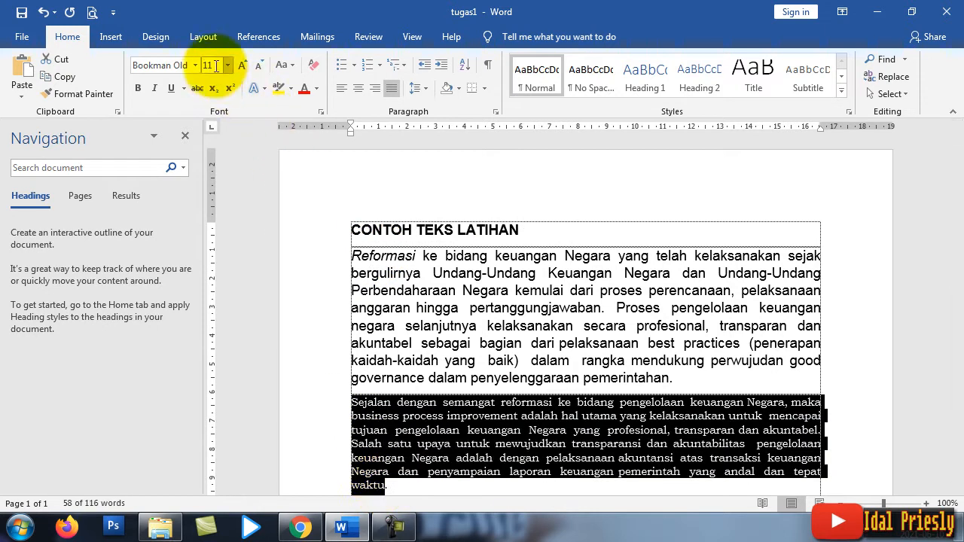
type("12")
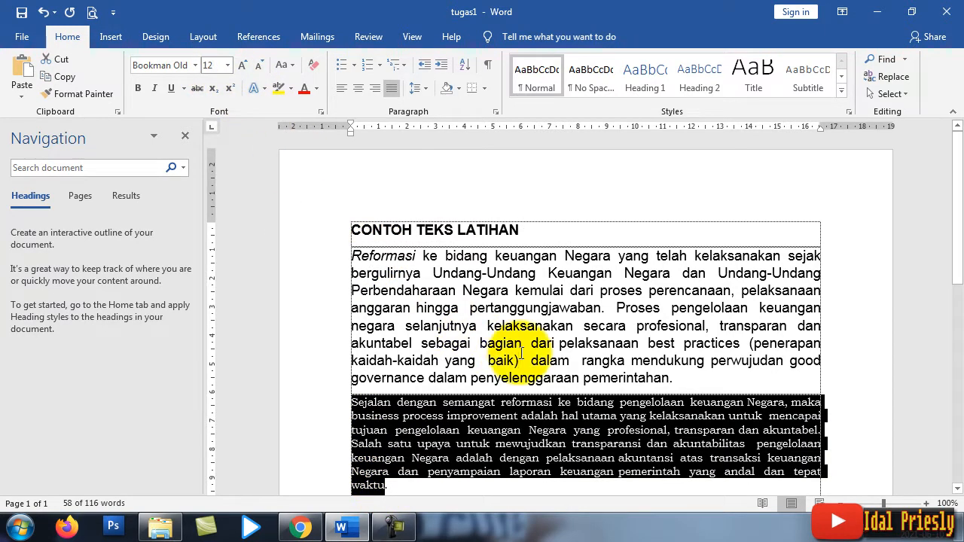
left_click(520, 353)
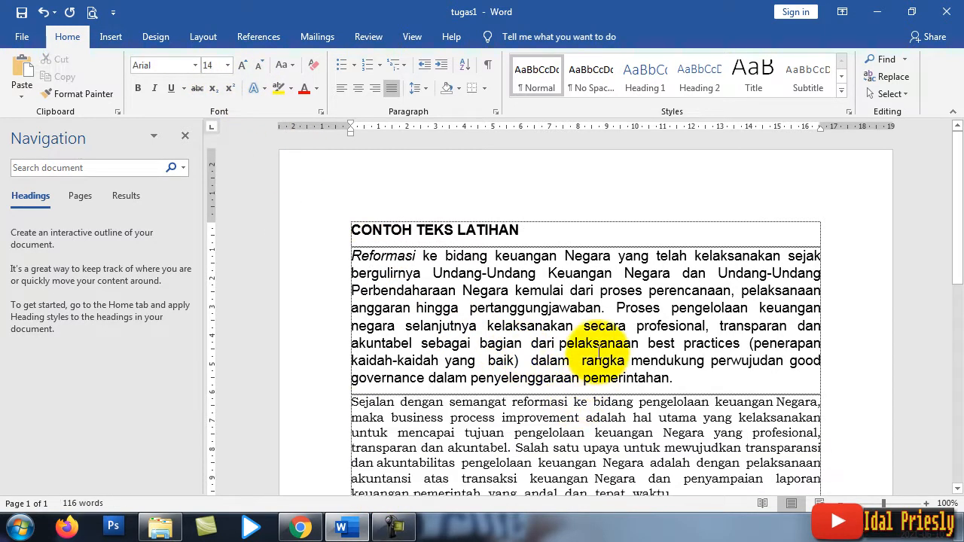
Step: Underline the title "CONTOH TEKS LATIHAN" and deselect it
scroll(599, 353, "down", 1)
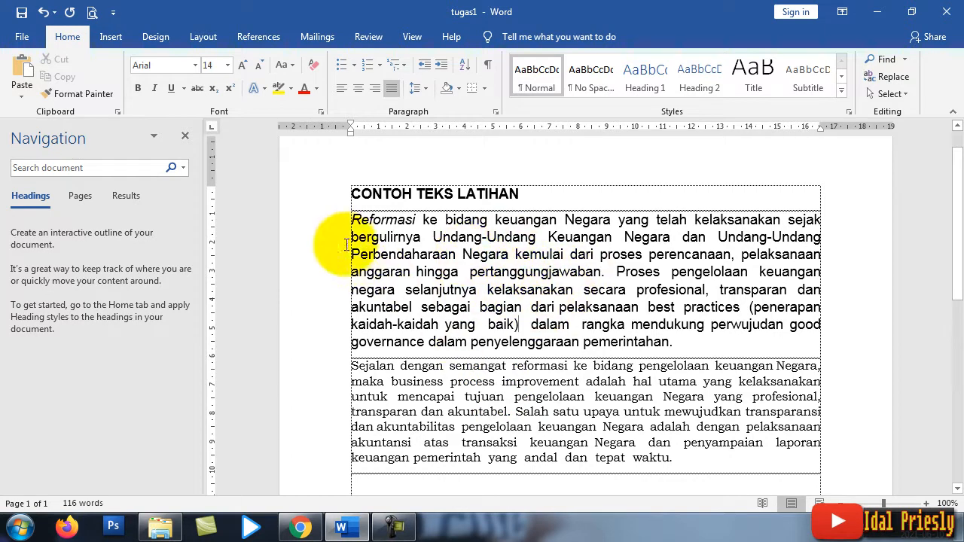
left_click_drag(530, 196, 361, 189)
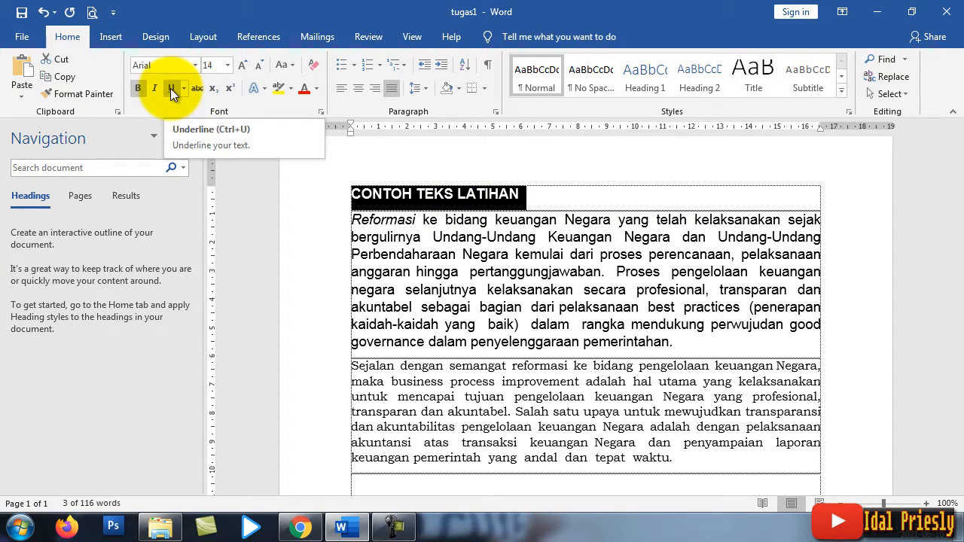
key("ctrl+u")
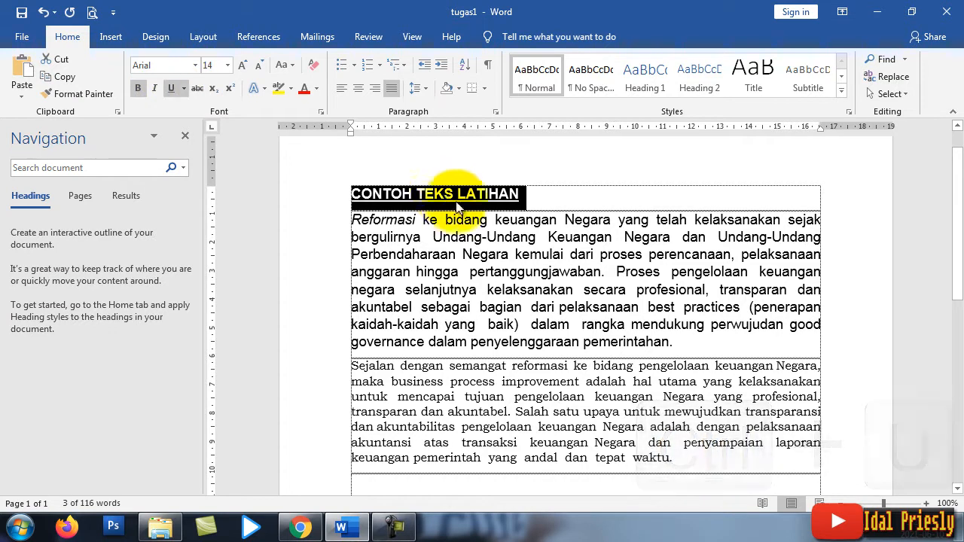
left_click(552, 205)
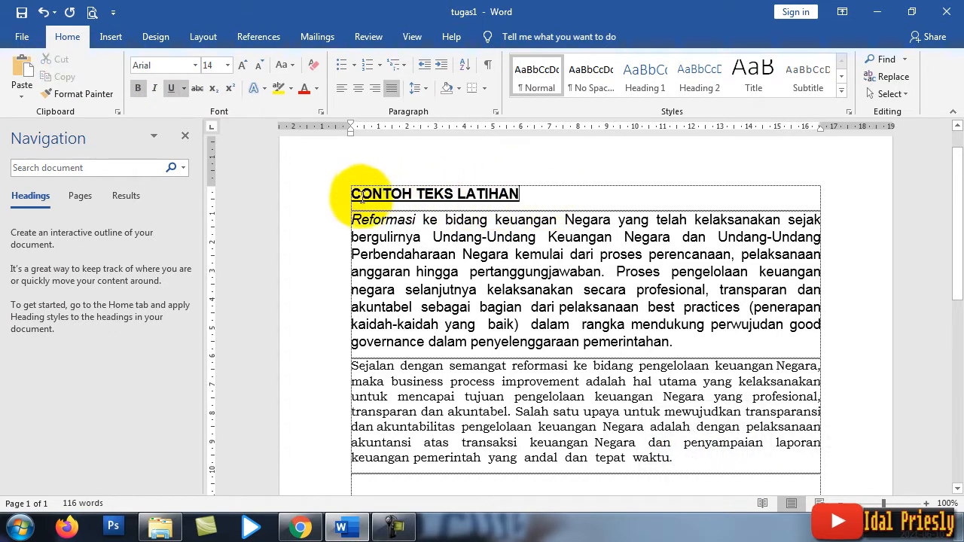
left_click_drag(351, 193, 539, 186)
left_click(540, 216)
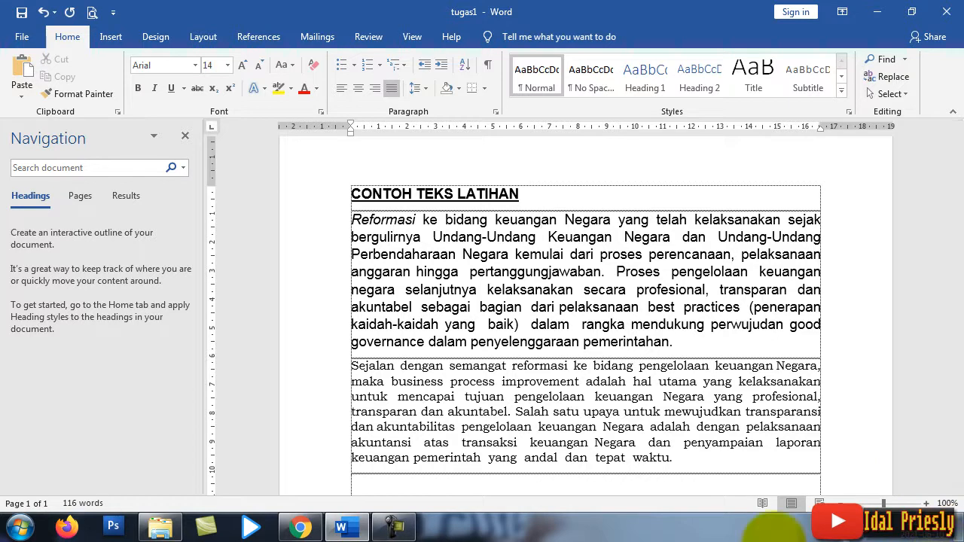
Step: Add the text "1KM3" in the row below the second paragraph and set its font size to 18
left_click(687, 460)
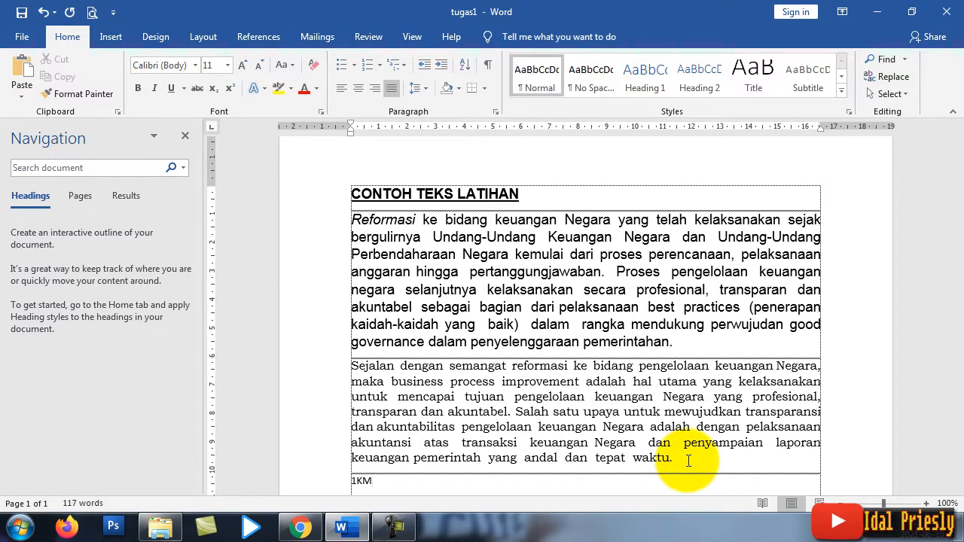
scroll(693, 417, "down", 2)
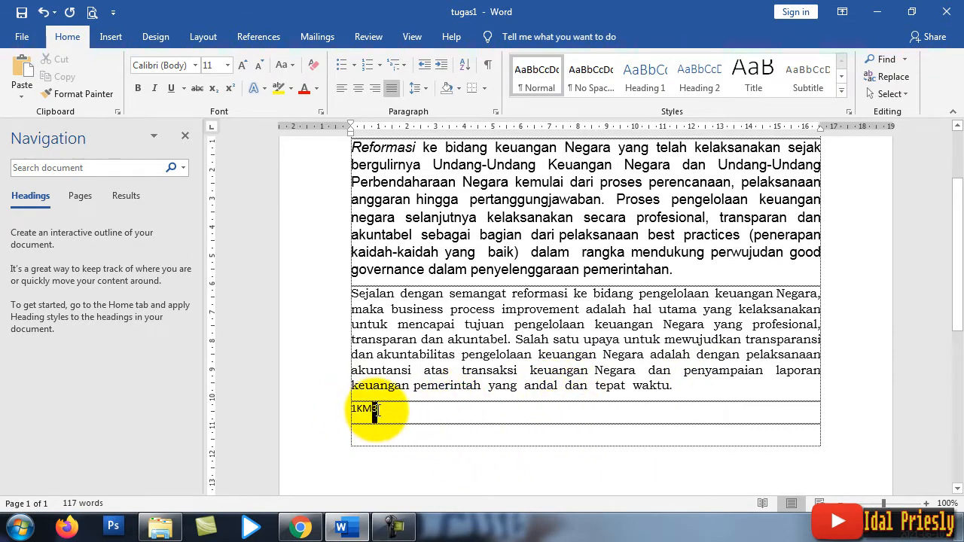
left_click_drag(372, 410, 379, 412)
scroll(430, 409, "down", 1)
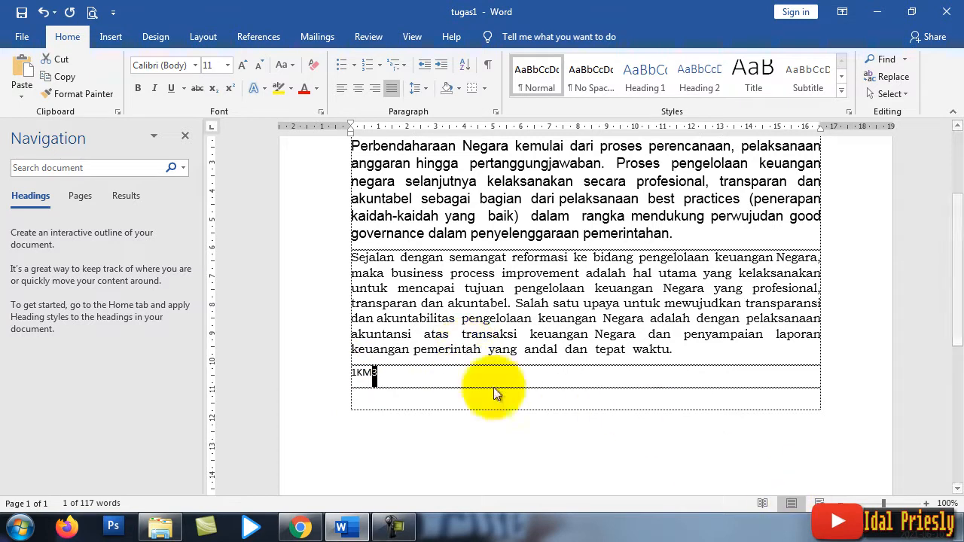
left_click_drag(397, 375, 349, 375)
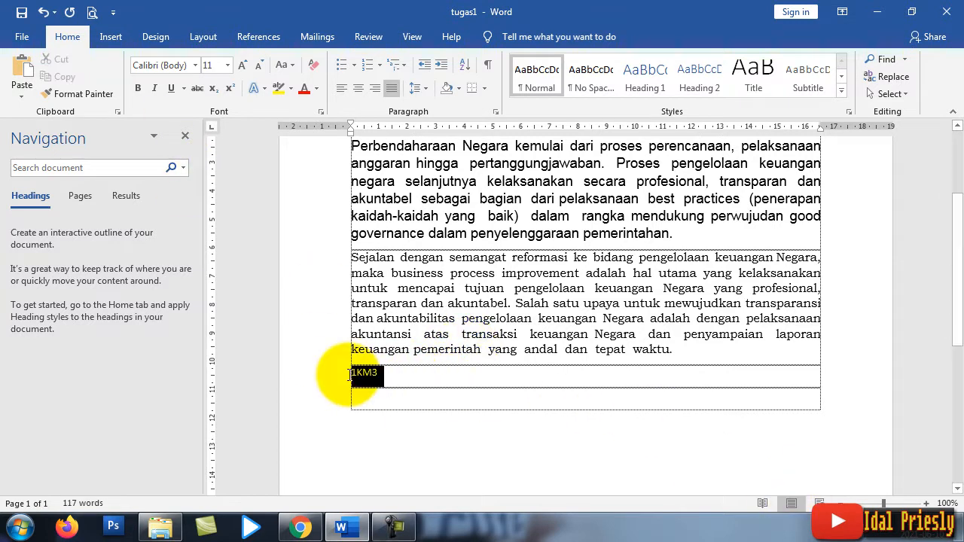
left_click(227, 65)
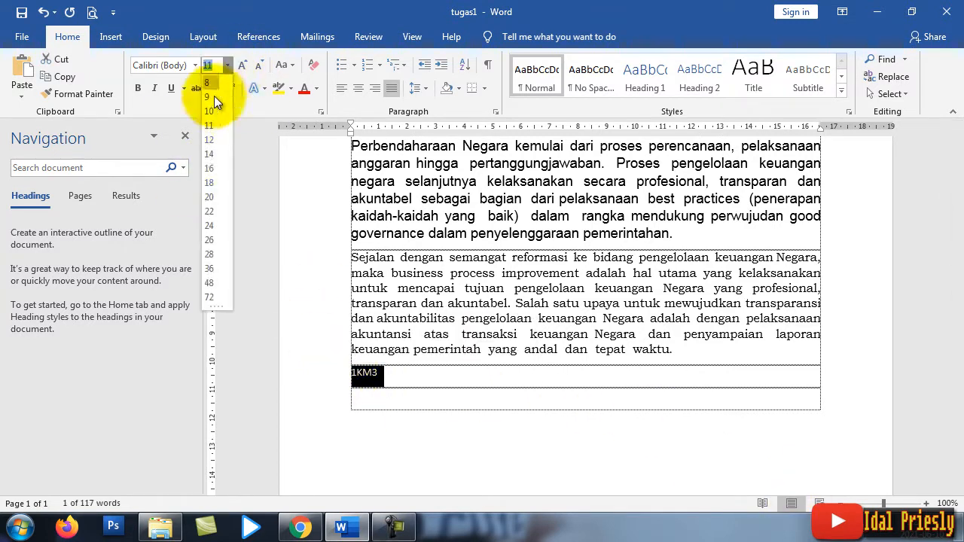
left_click(211, 184)
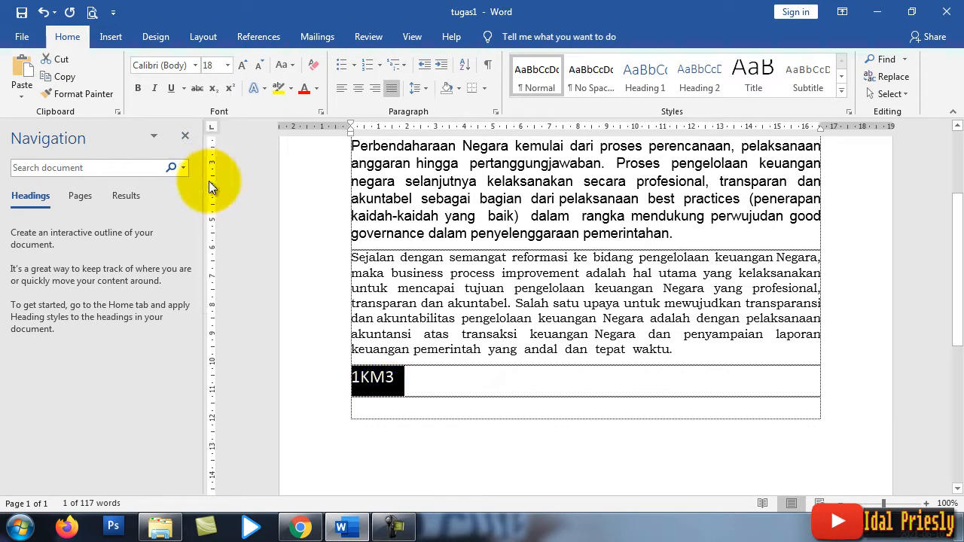
Step: Format the 3 in "1KM3" as superscript and deselect it
left_click(384, 377)
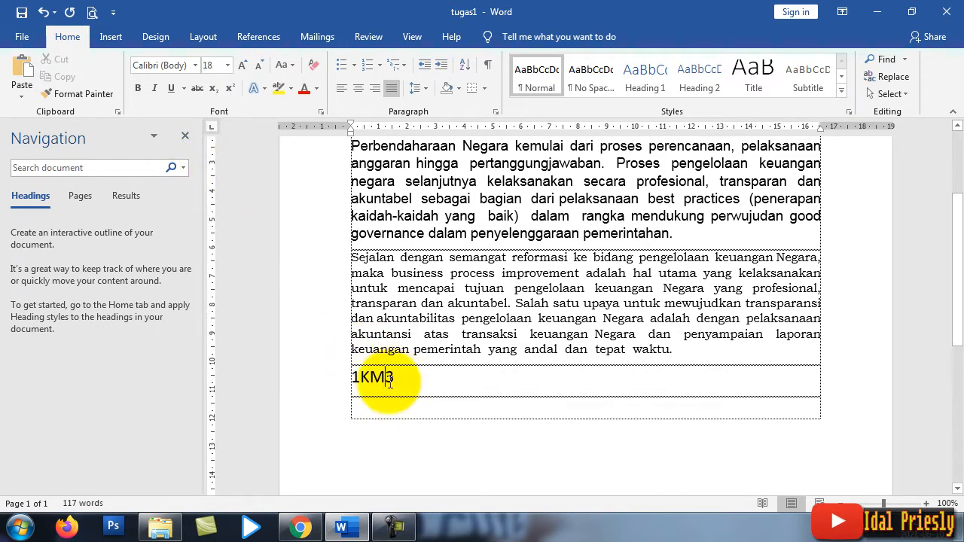
left_click(399, 381)
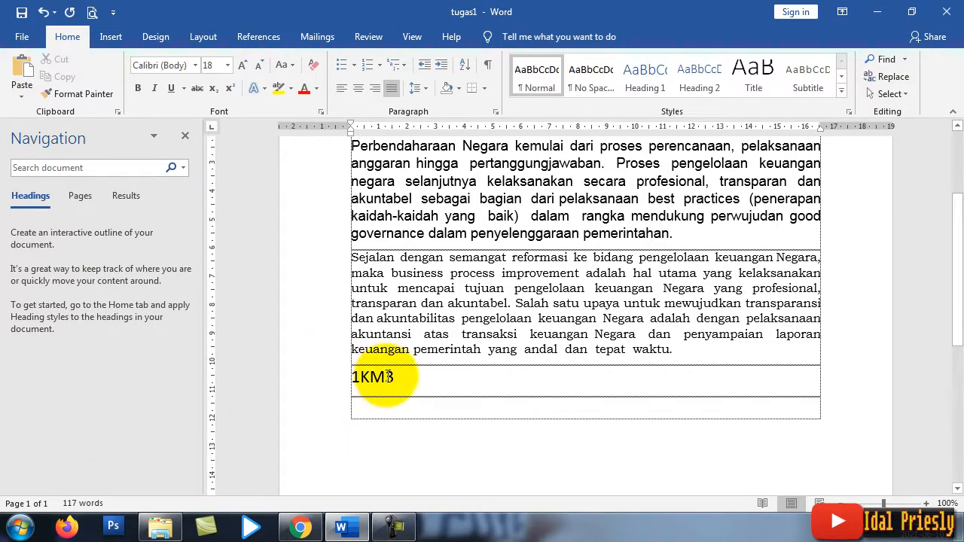
left_click_drag(385, 376, 394, 376)
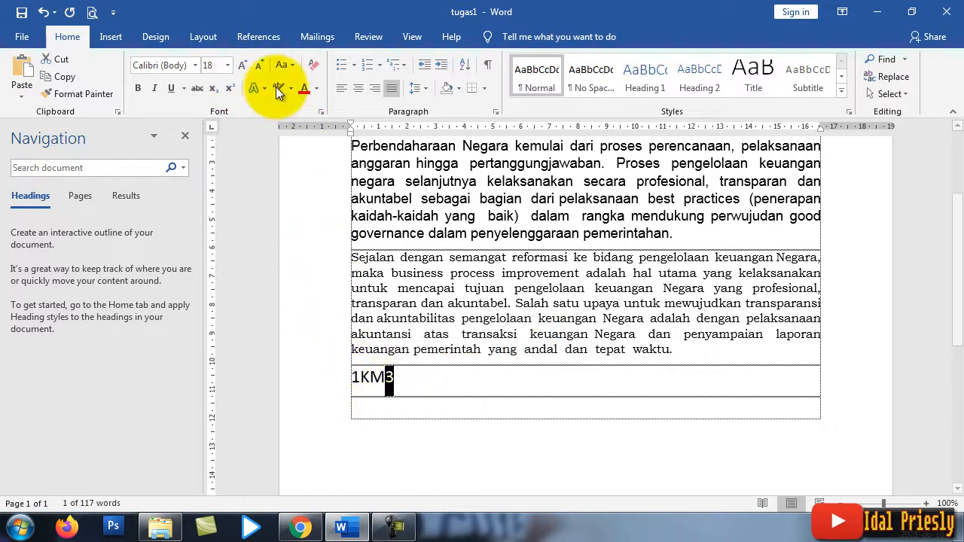
left_click(232, 89)
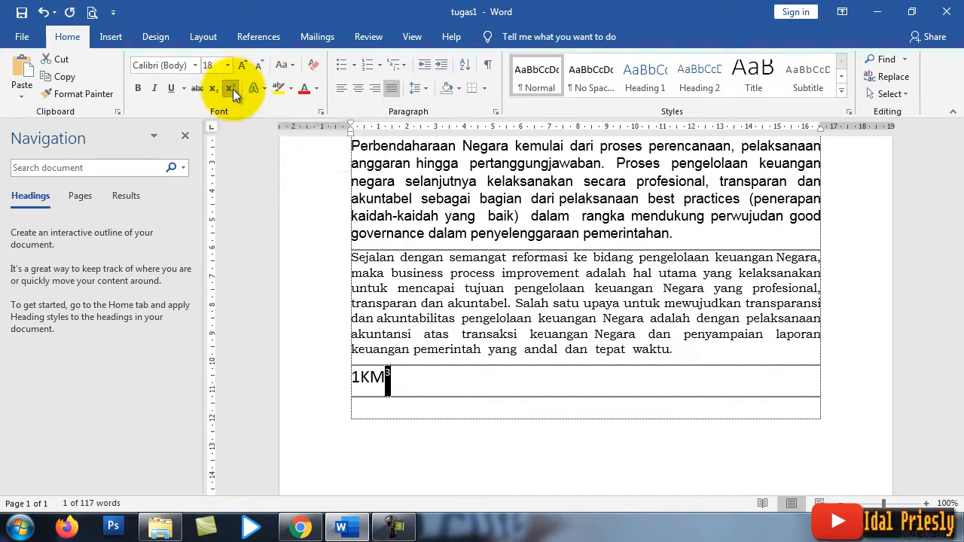
left_click(395, 375)
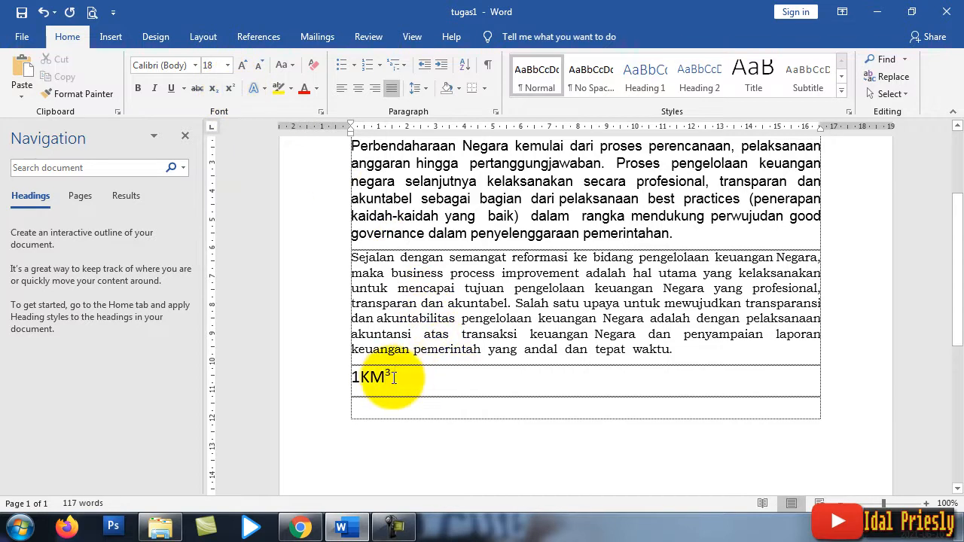
Step: Add "CO2" after the cubic kilometre text, separated by a space, and format its 2 as subscript
left_click_drag(393, 376, 385, 377)
left_click(395, 377)
type("O2")
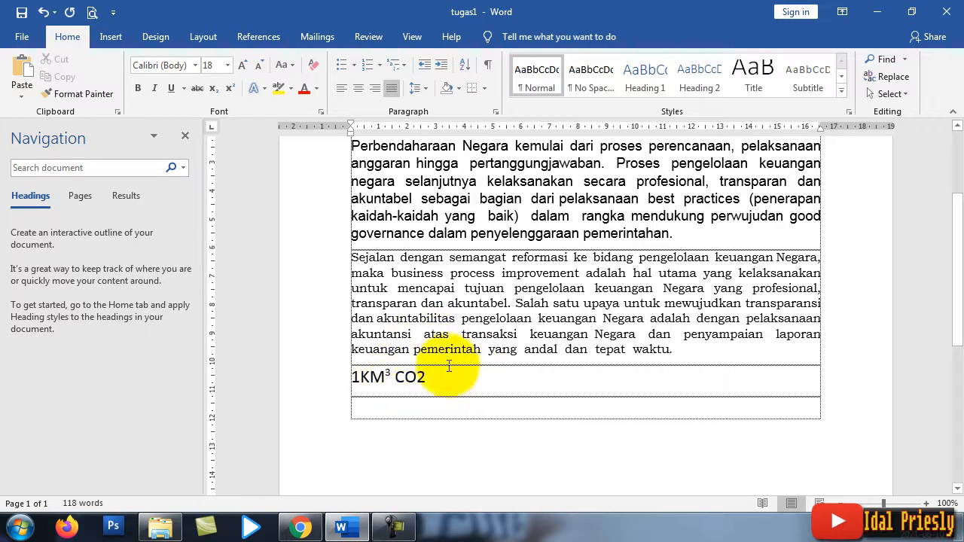
left_click_drag(417, 380, 426, 381)
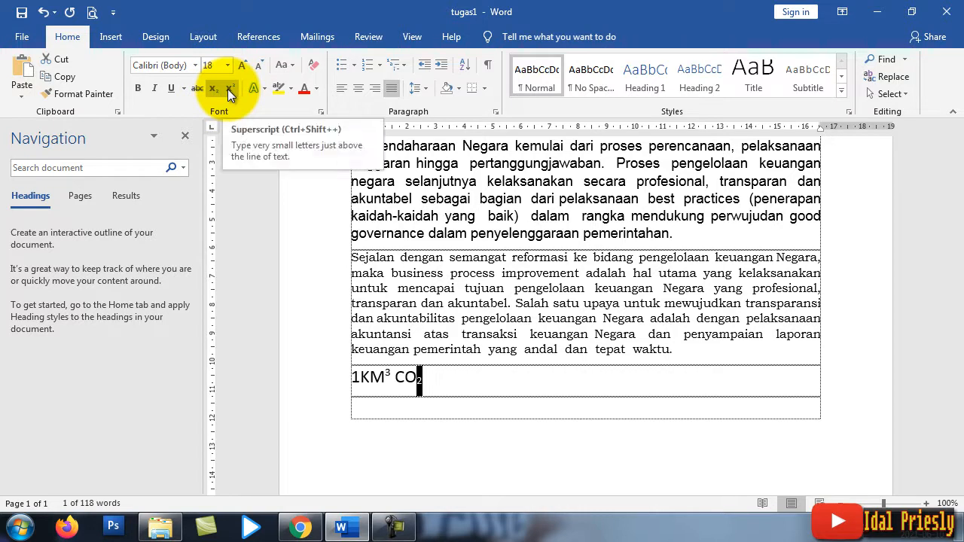
Step: Apply strikethrough to the word "bidang" in the first line of the first body paragraph and deselect it
left_click(444, 380)
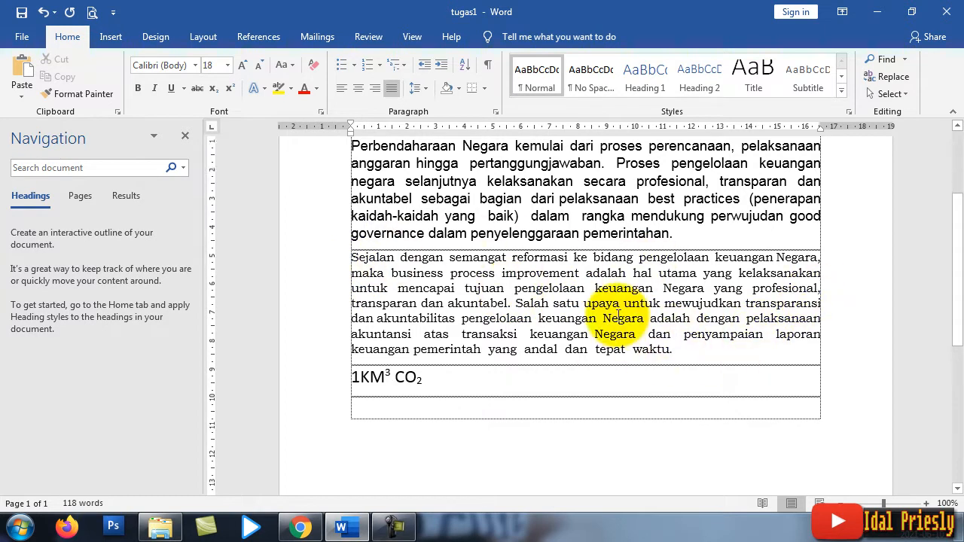
scroll(602, 286, "up", 3)
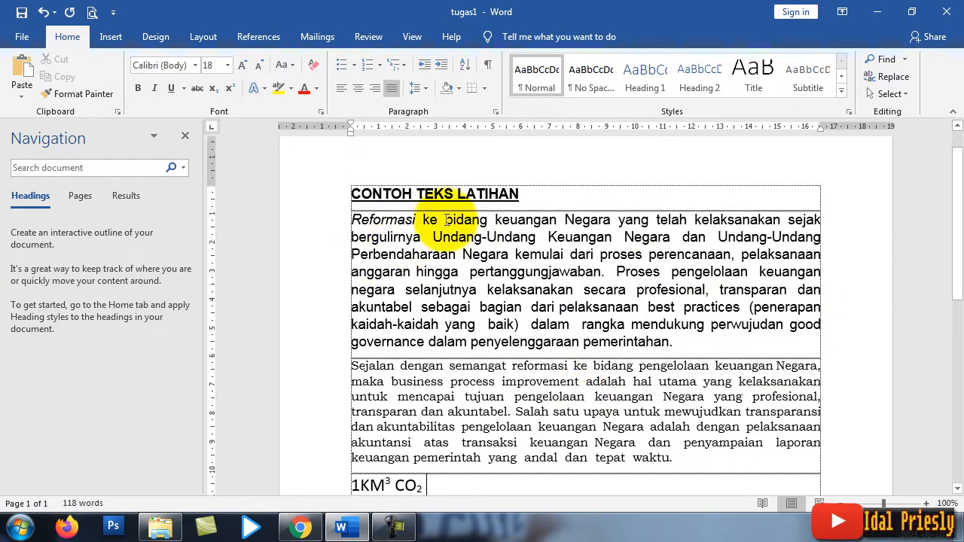
left_click_drag(446, 220, 489, 223)
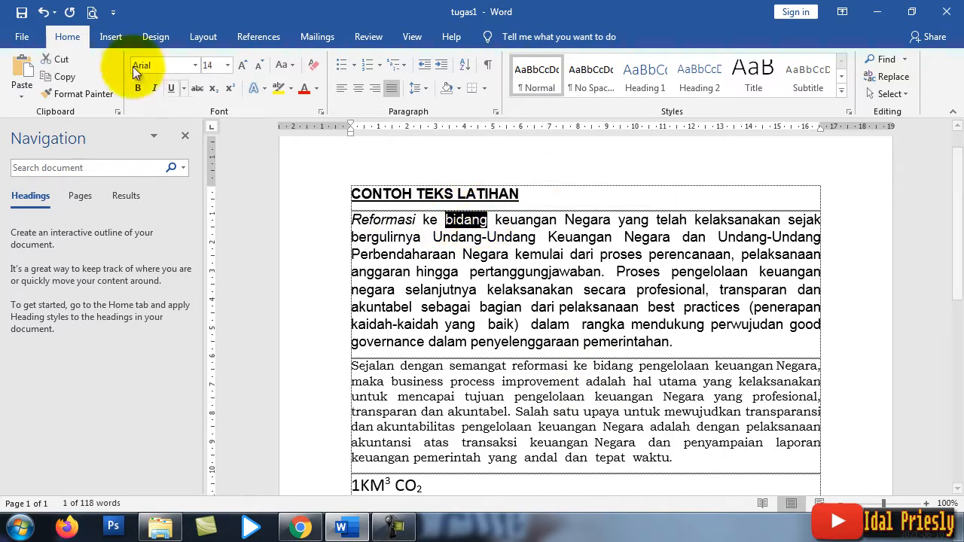
left_click(198, 91)
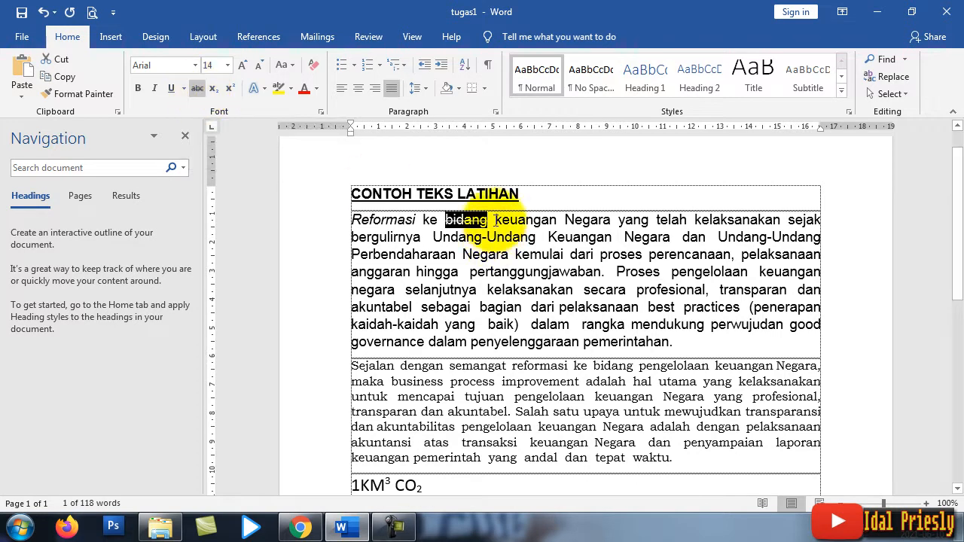
left_click(456, 223)
left_click_drag(420, 220, 490, 221)
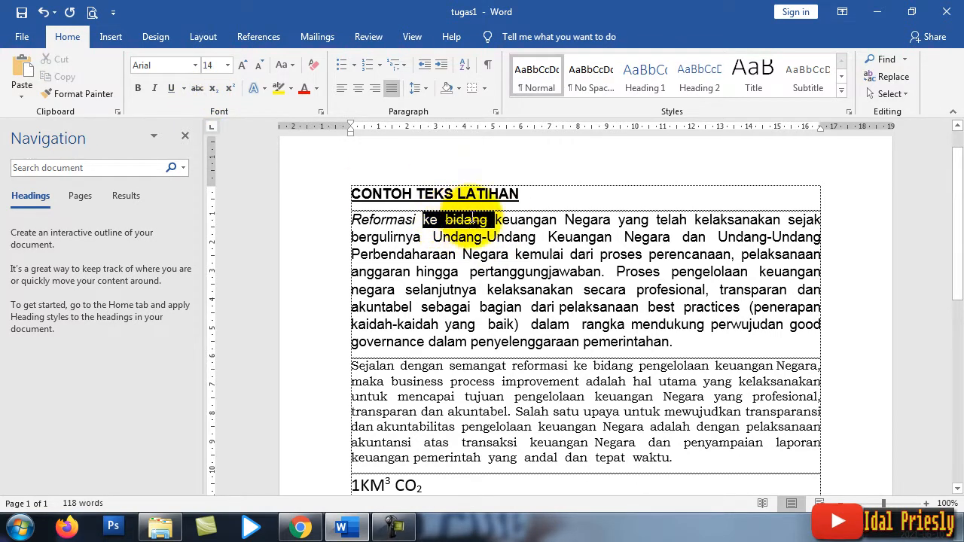
left_click(474, 226)
scroll(384, 256, "down", 1)
left_click(549, 235)
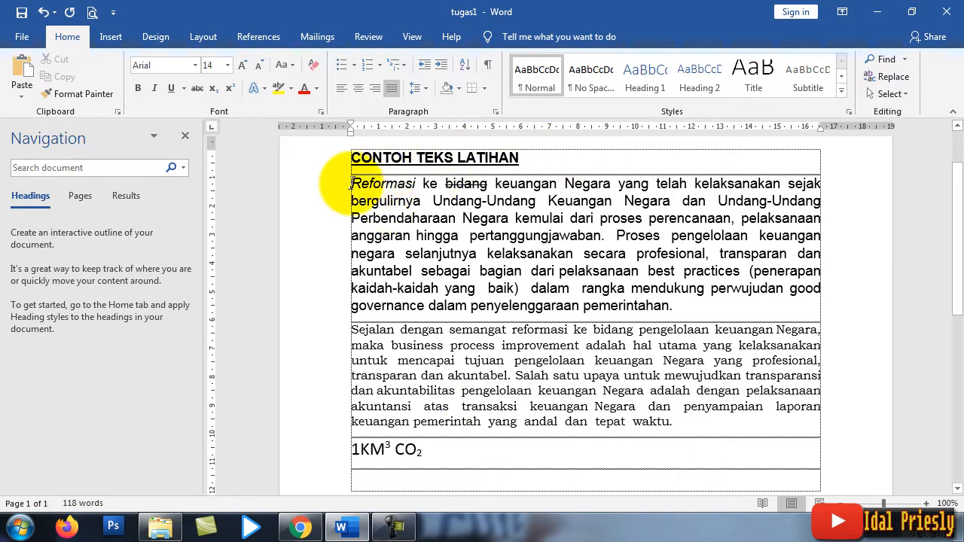
Step: Set the font color of the italic word "Reformasi" to standard red and deselect it
left_click_drag(351, 183, 419, 183)
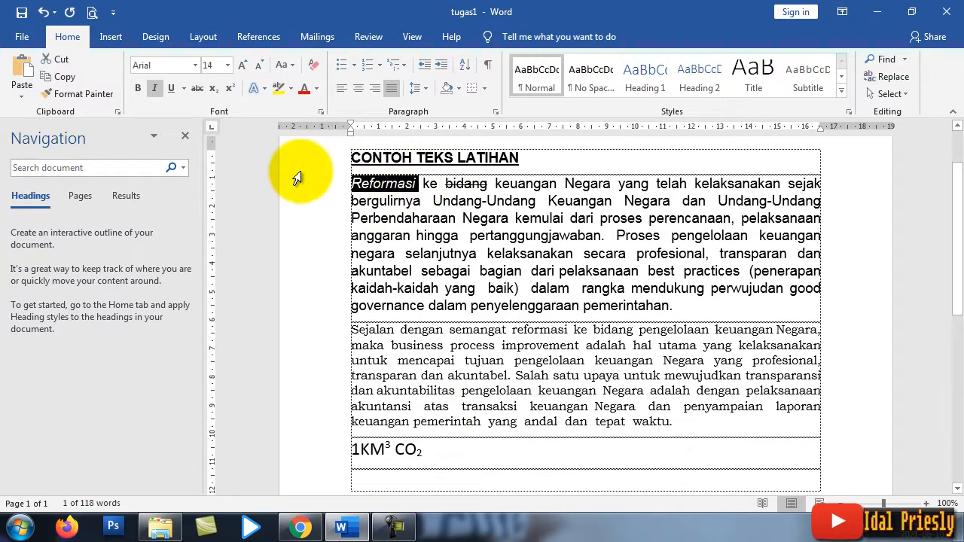
left_click(315, 87)
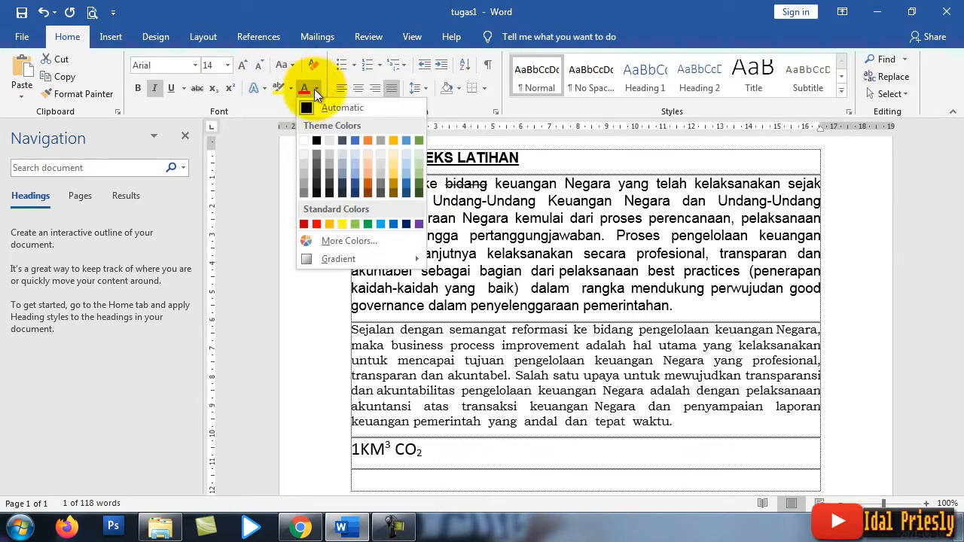
left_click(317, 224)
left_click(419, 218)
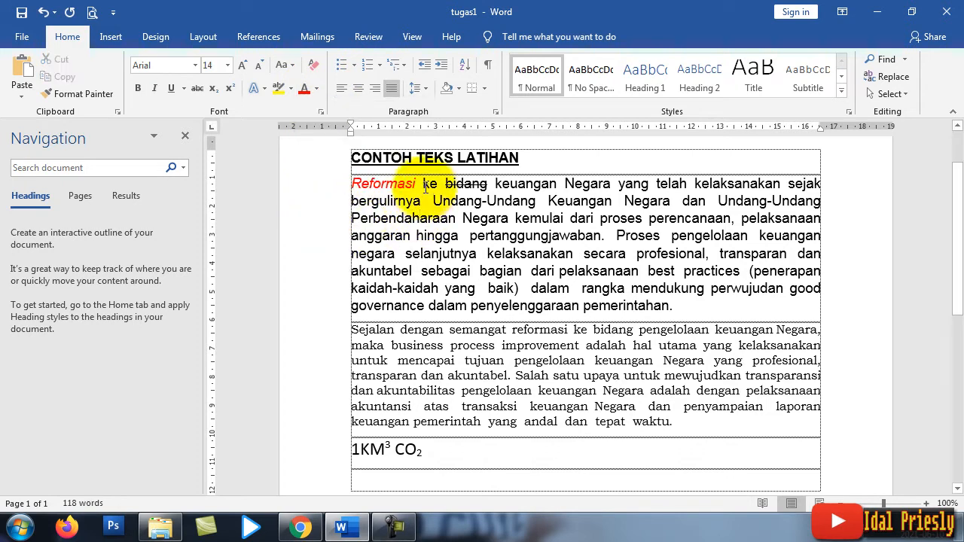
Step: Set the font color of the whole second body paragraph, starting with "Sejalan", to standard dark blue and deselect it
left_click_drag(391, 329, 681, 422)
left_click(316, 88)
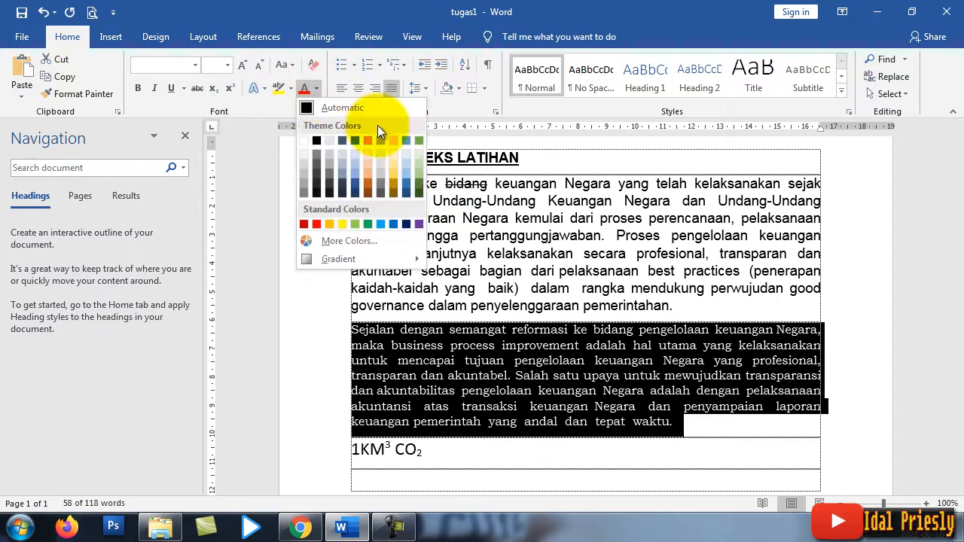
left_click(406, 225)
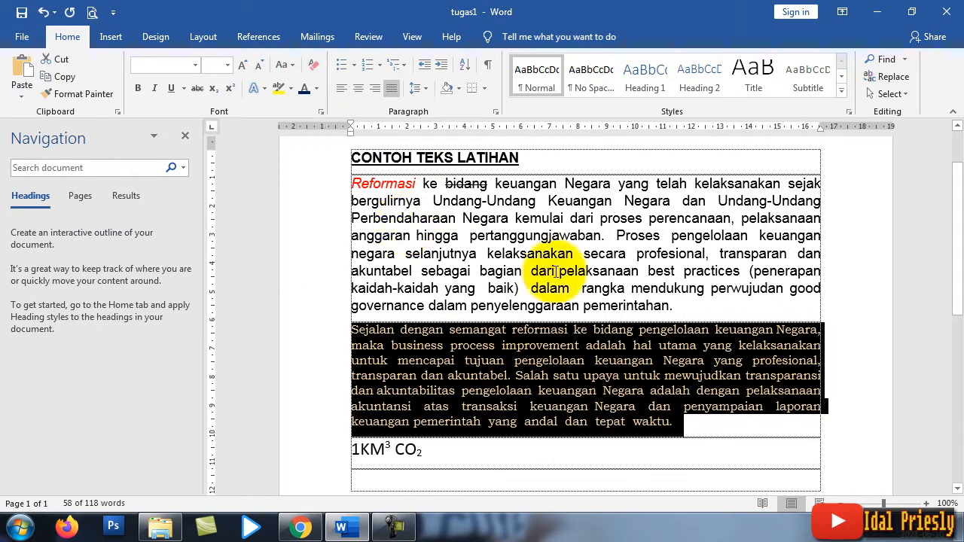
left_click(558, 272)
scroll(587, 297, "down", 1)
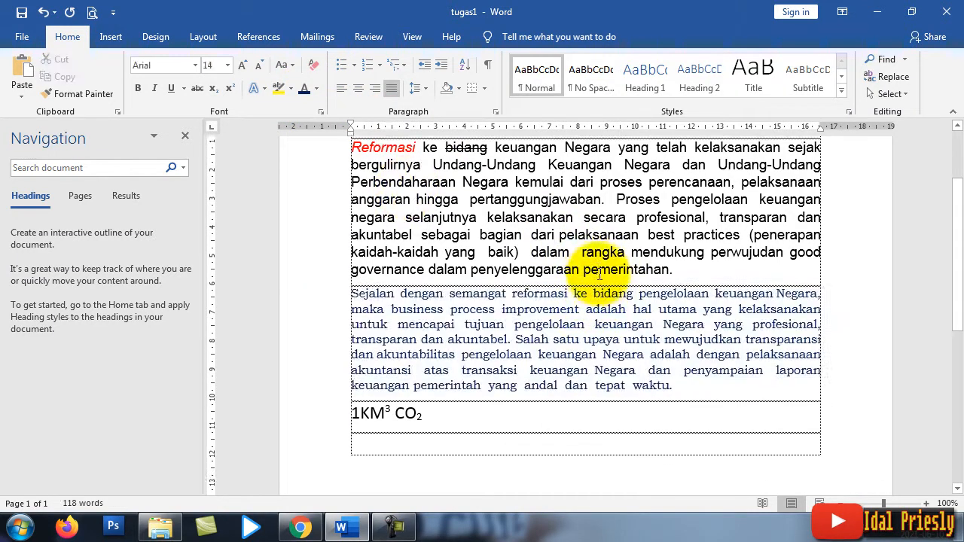
scroll(595, 273, "up", 2)
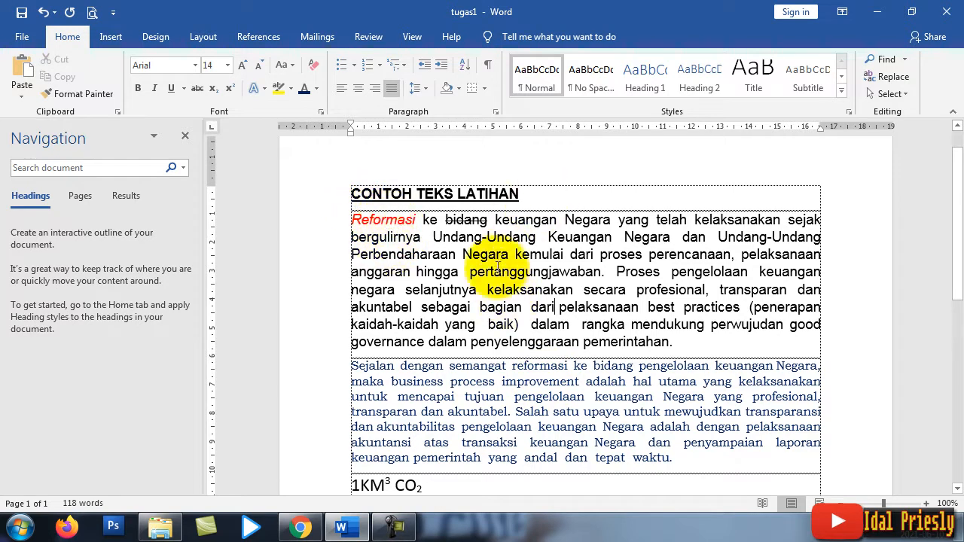
Step: Replace the capital R of "Reformasi" at the start of the first paragraph with a lowercase r
left_click(354, 223)
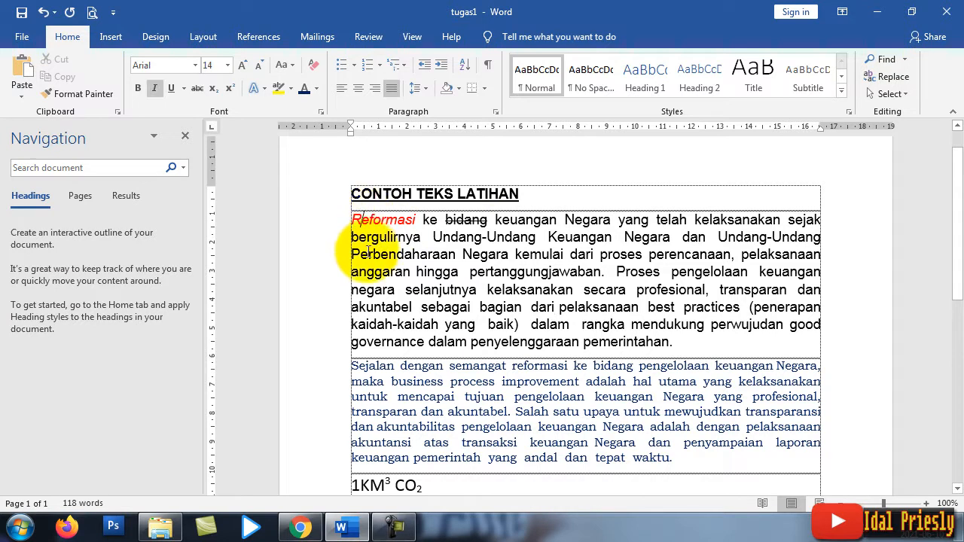
key("Delete")
type("r")
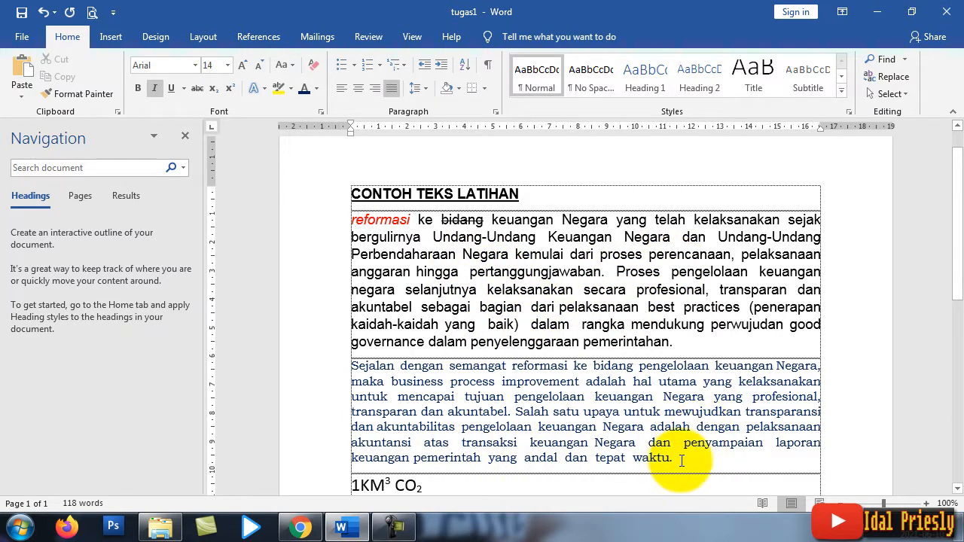
Step: Apply sentence case to both body paragraphs together, followed by lowercase
left_click_drag(678, 458, 326, 212)
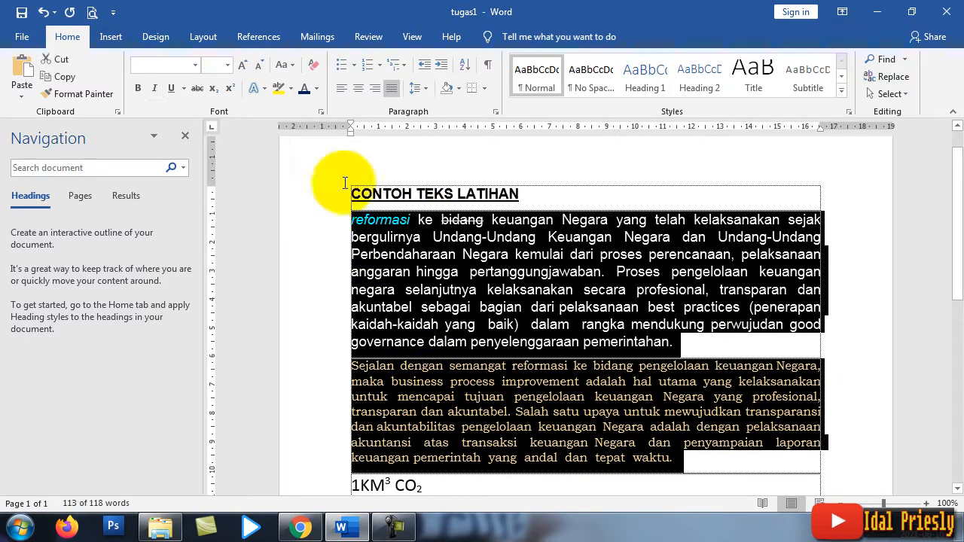
left_click(285, 67)
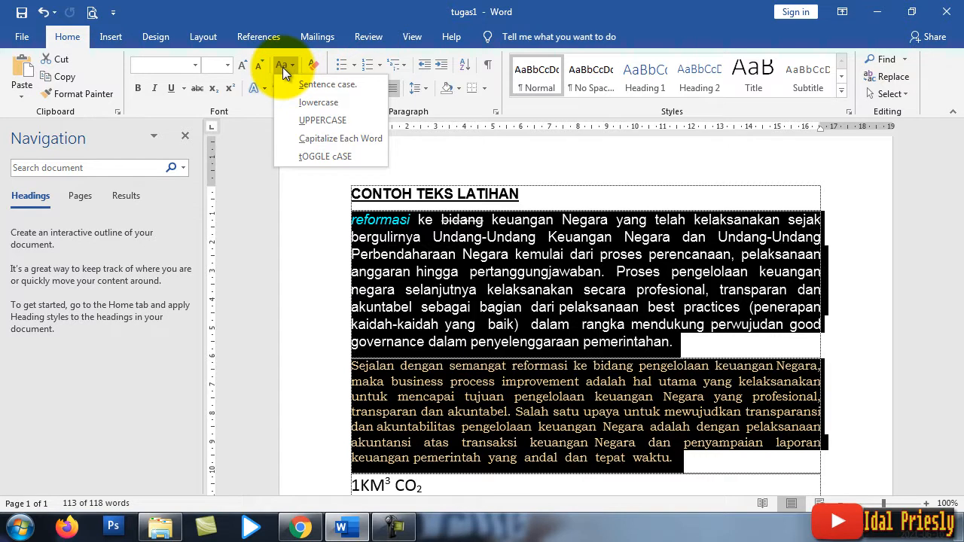
left_click(318, 83)
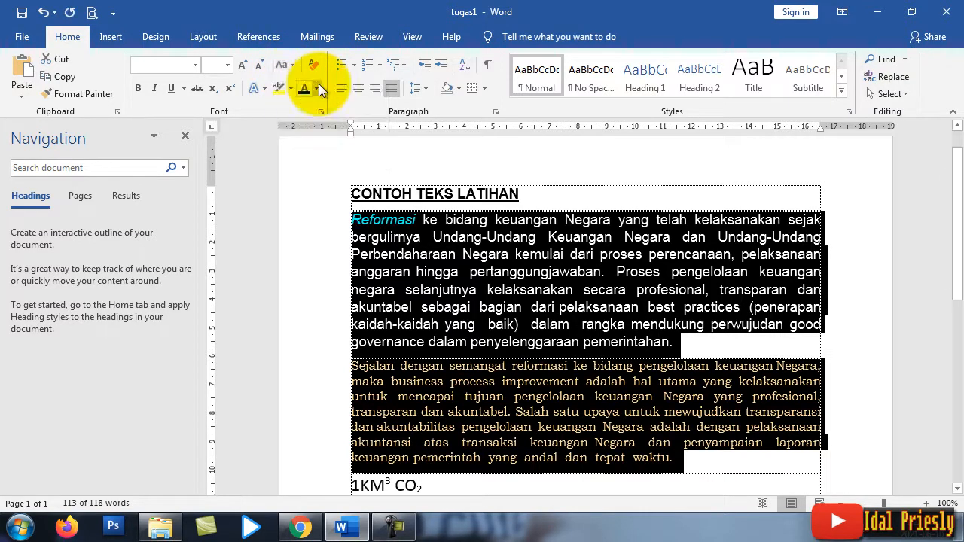
left_click(291, 70)
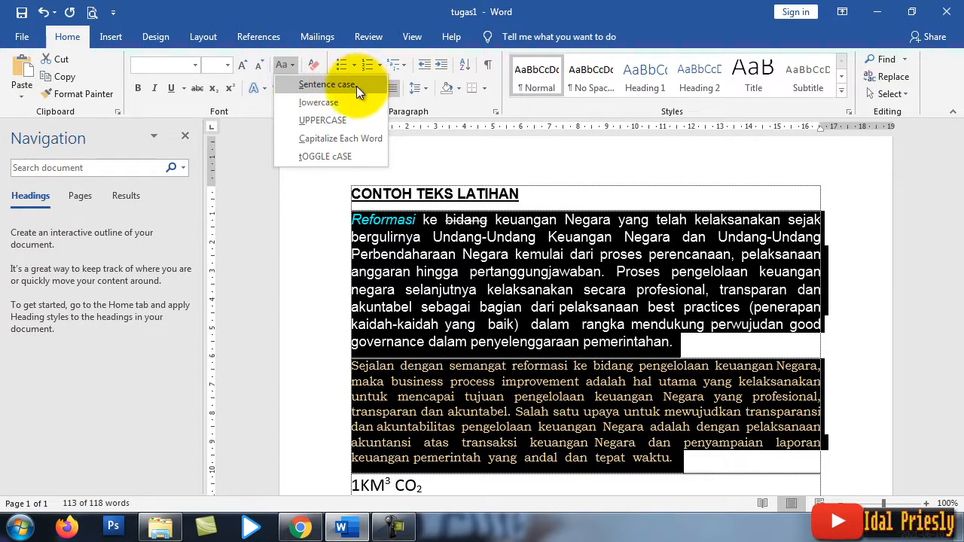
left_click(323, 105)
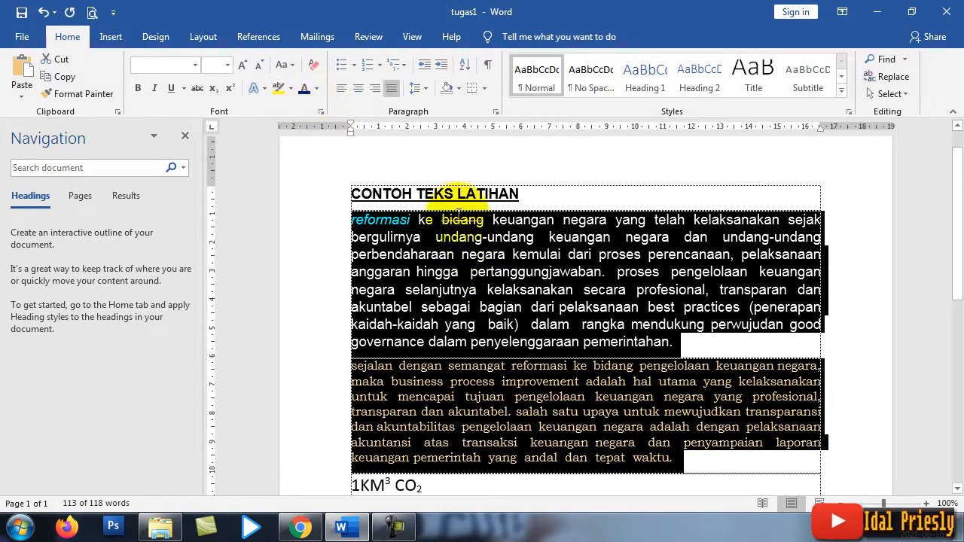
Step: Convert both selected body paragraphs to uppercase
left_click(281, 66)
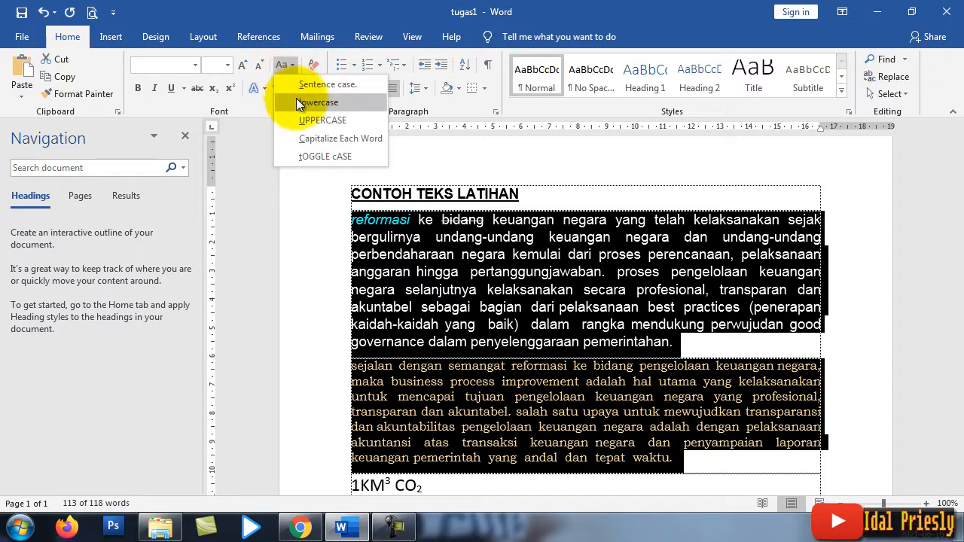
left_click(337, 122)
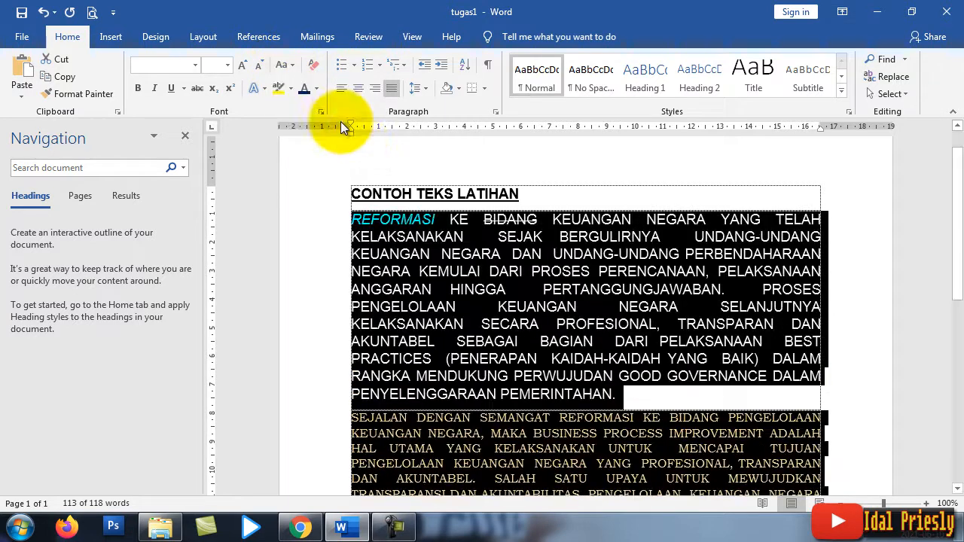
scroll(430, 292, "down", 2)
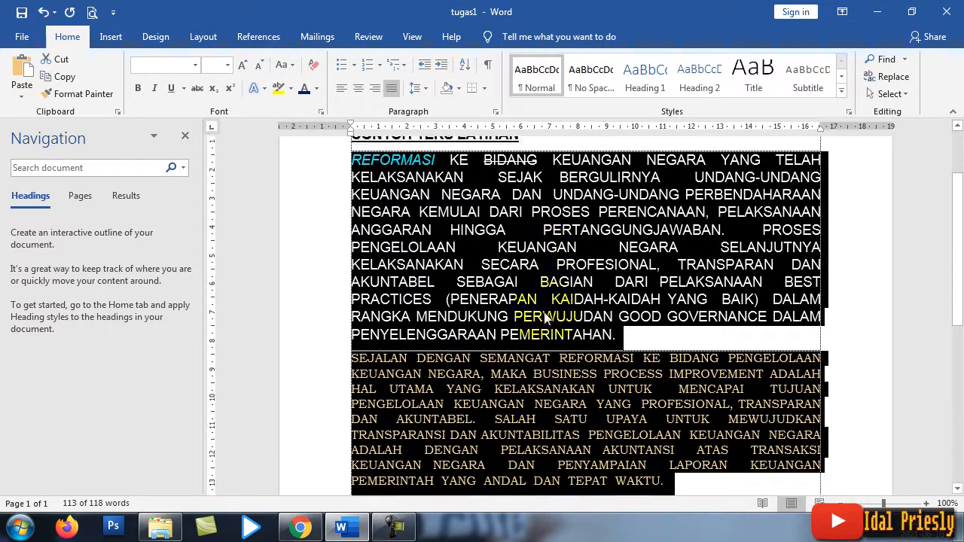
Step: Capitalize each word in both selected body paragraphs, and apply toggle case to the same text
left_click(286, 66)
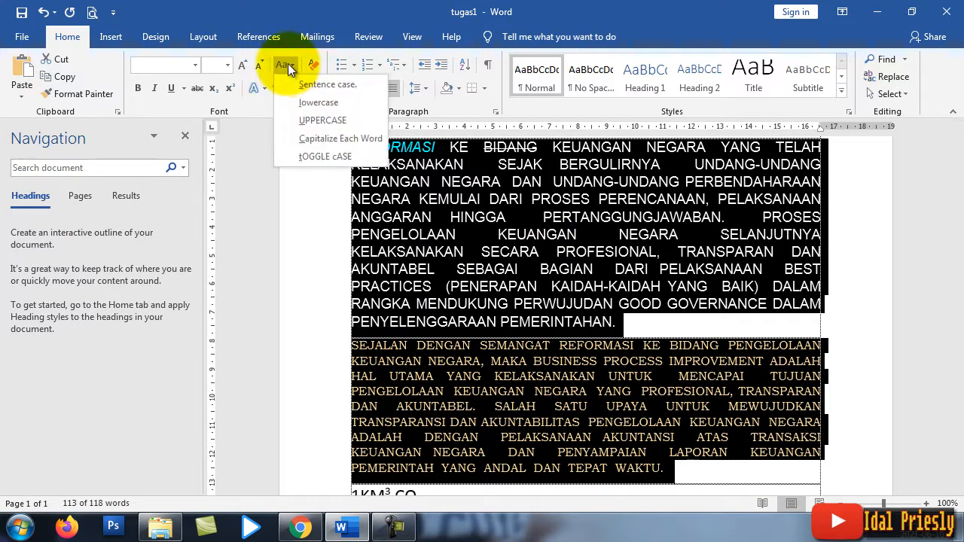
left_click(370, 139)
scroll(345, 183, "up", 1)
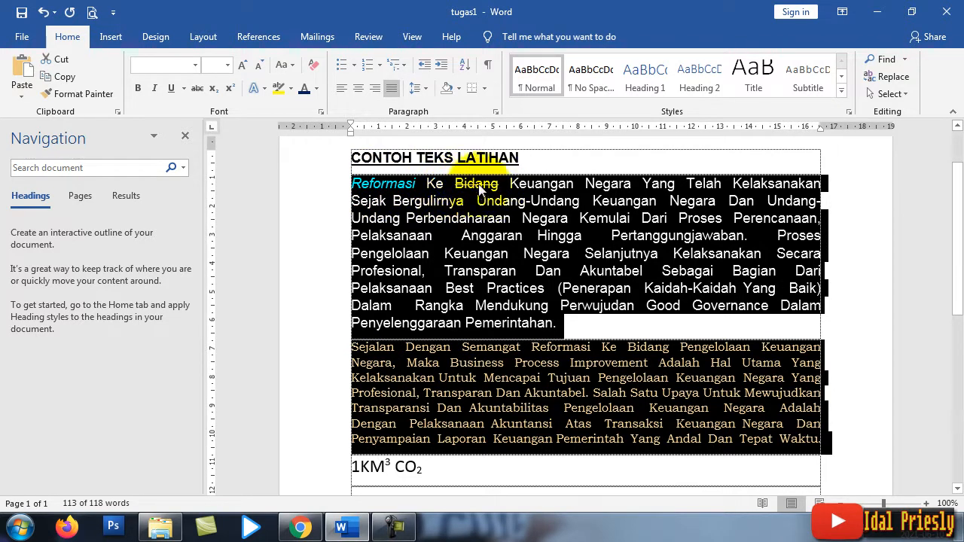
left_click(286, 65)
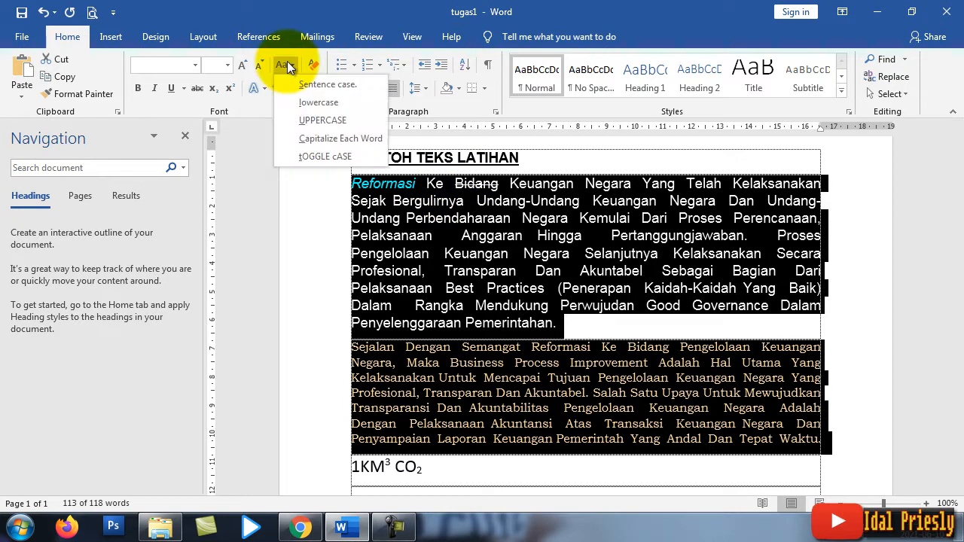
left_click(325, 158)
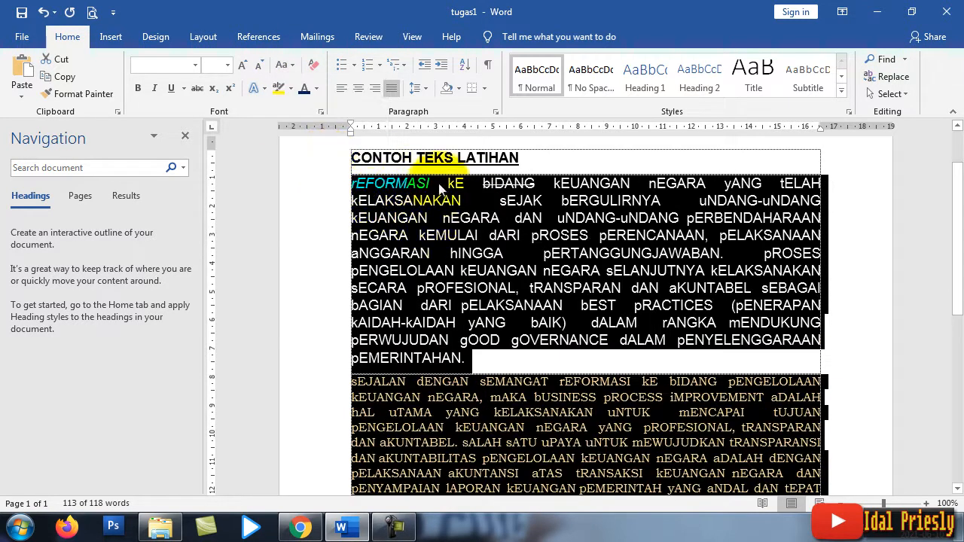
Step: Change both selected body paragraphs back to sentence case and deselect them
left_click(286, 66)
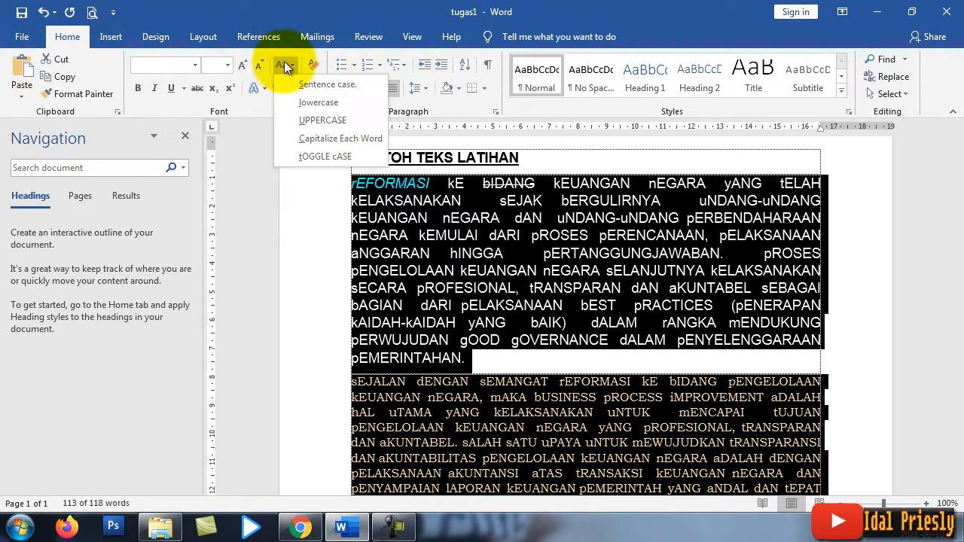
left_click(331, 83)
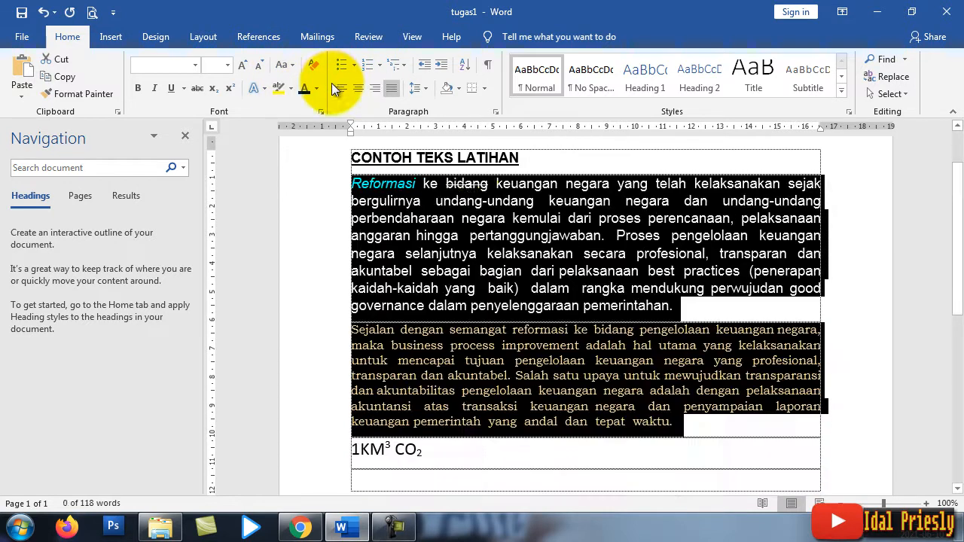
left_click(354, 183, "shift")
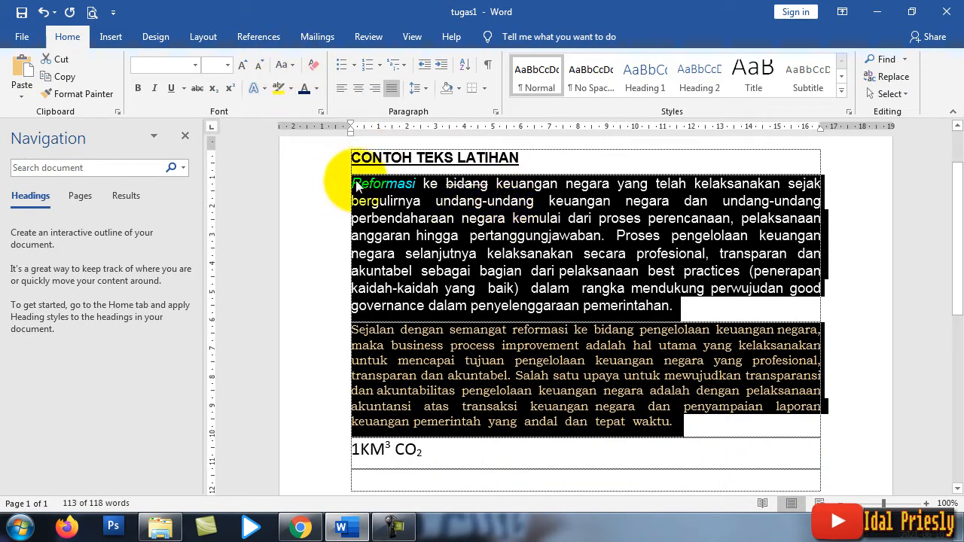
left_click(625, 238)
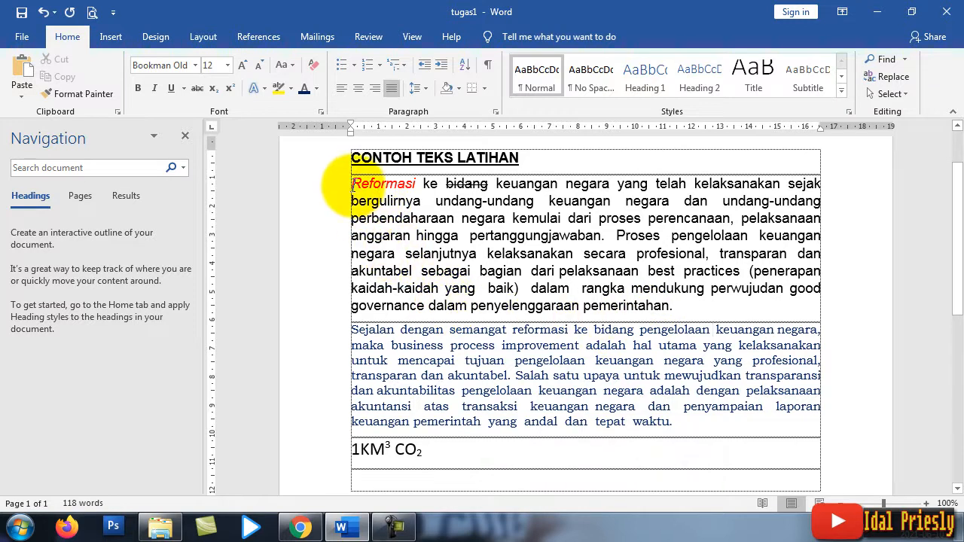
double_click(354, 183)
left_click(368, 200)
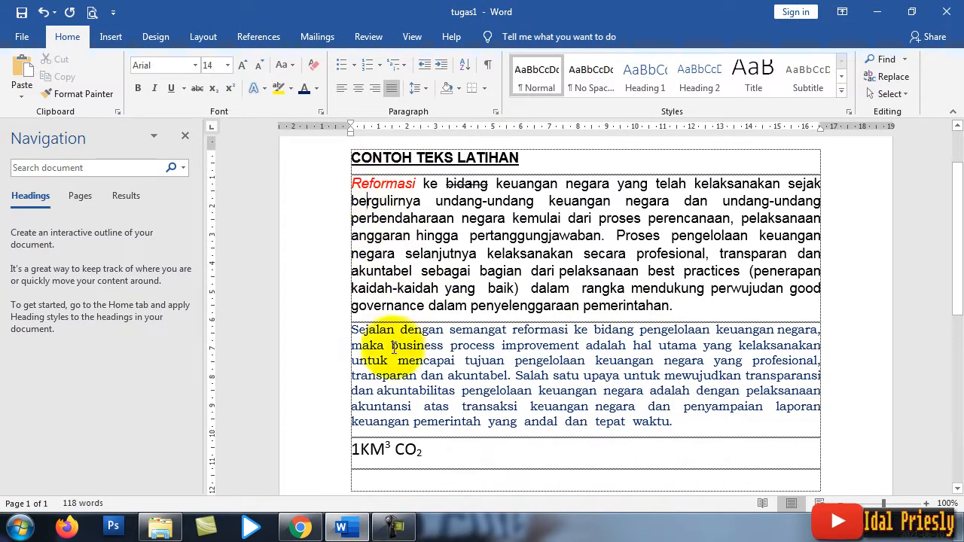
left_click(397, 420)
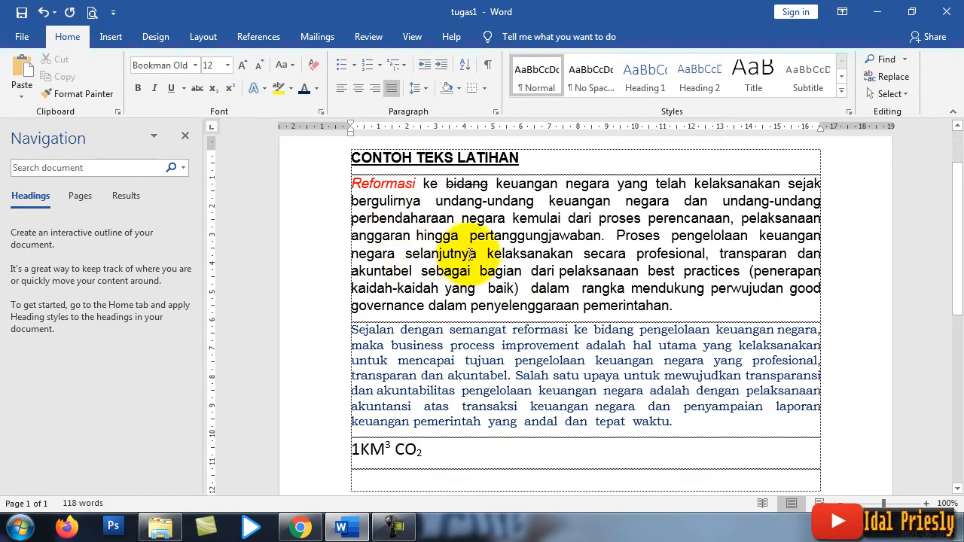
Step: Set the line spacing of both body paragraphs to 1.5 and deselect them
left_click(675, 422)
left_click_drag(675, 421, 361, 236)
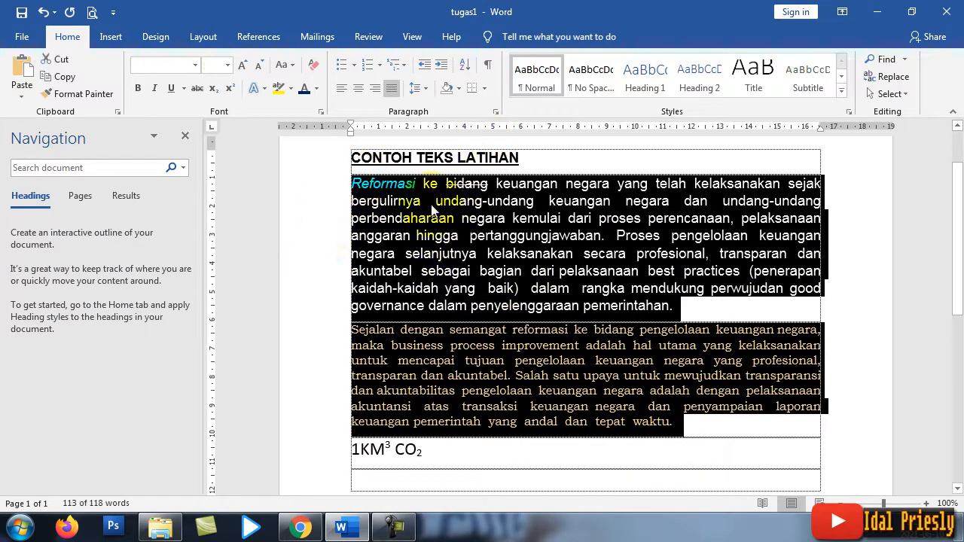
left_click(417, 90)
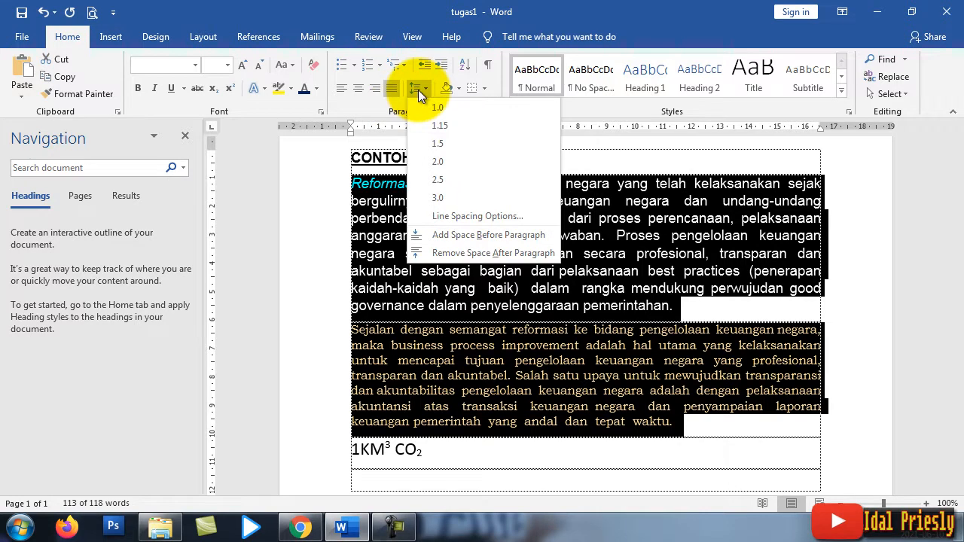
left_click(418, 89)
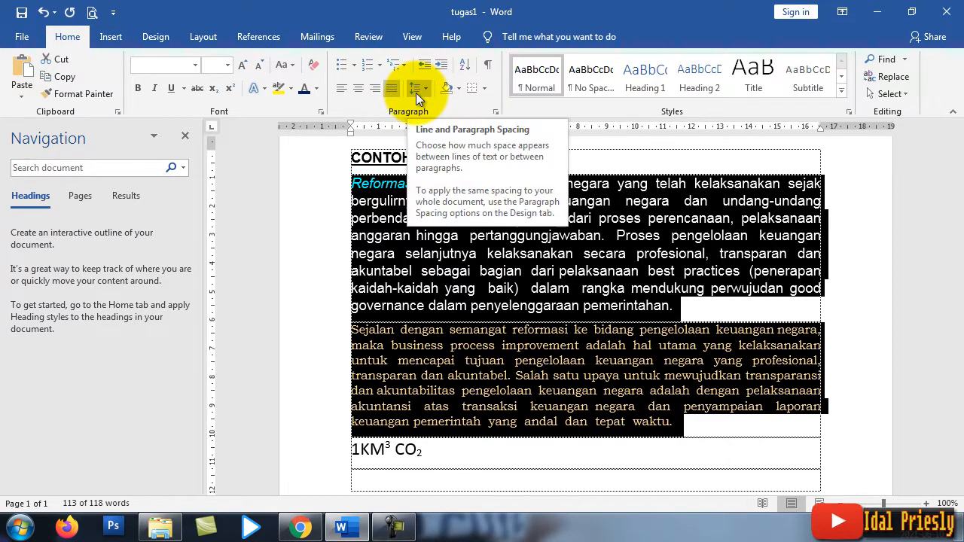
left_click(415, 92)
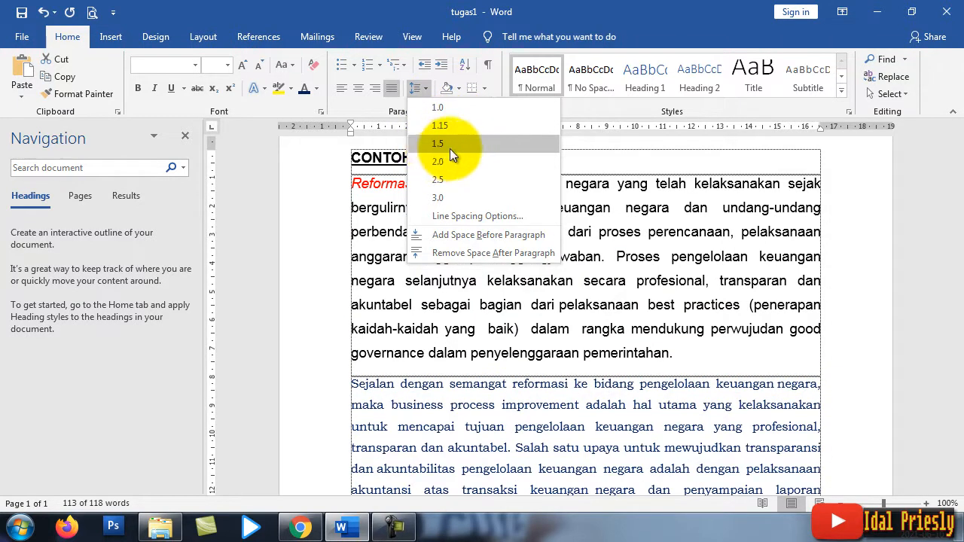
left_click(450, 148)
scroll(687, 305, "down", 1)
scroll(687, 305, "up", 1)
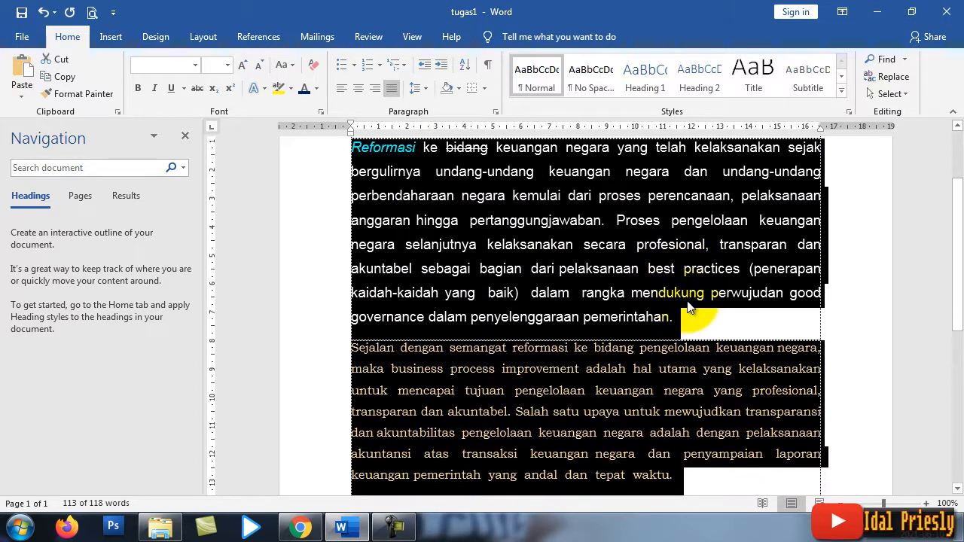
left_click(687, 305)
scroll(687, 305, "up", 2)
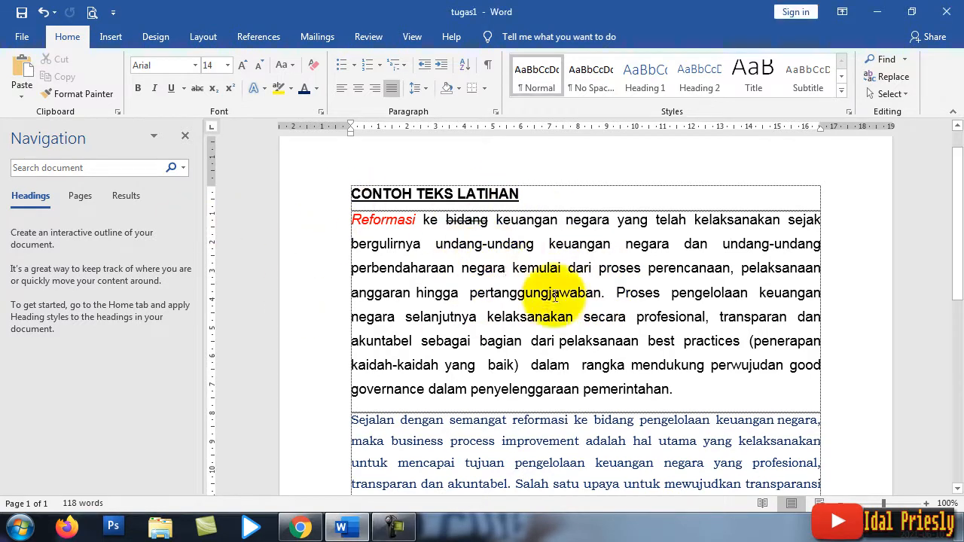
scroll(512, 234, "down", 1)
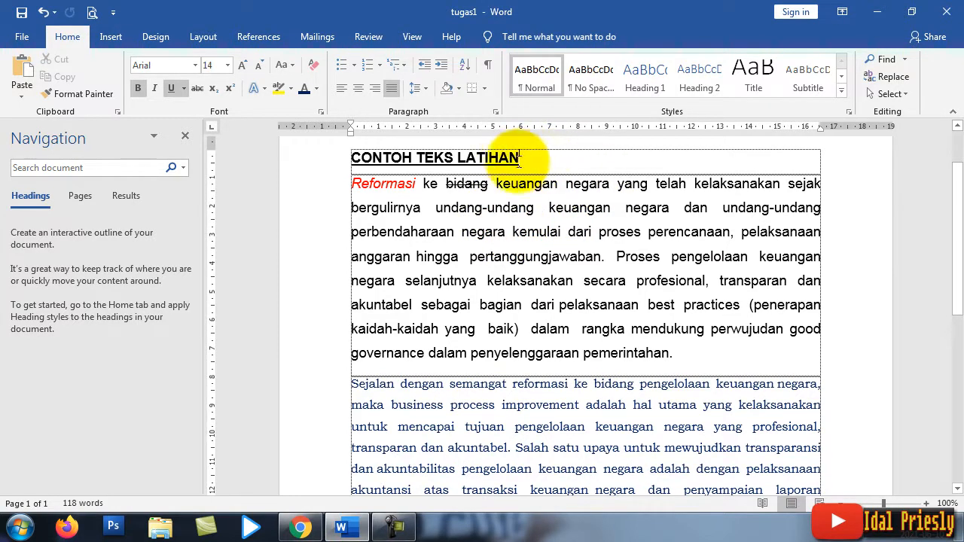
scroll(542, 162, "up", 1)
left_click(534, 196)
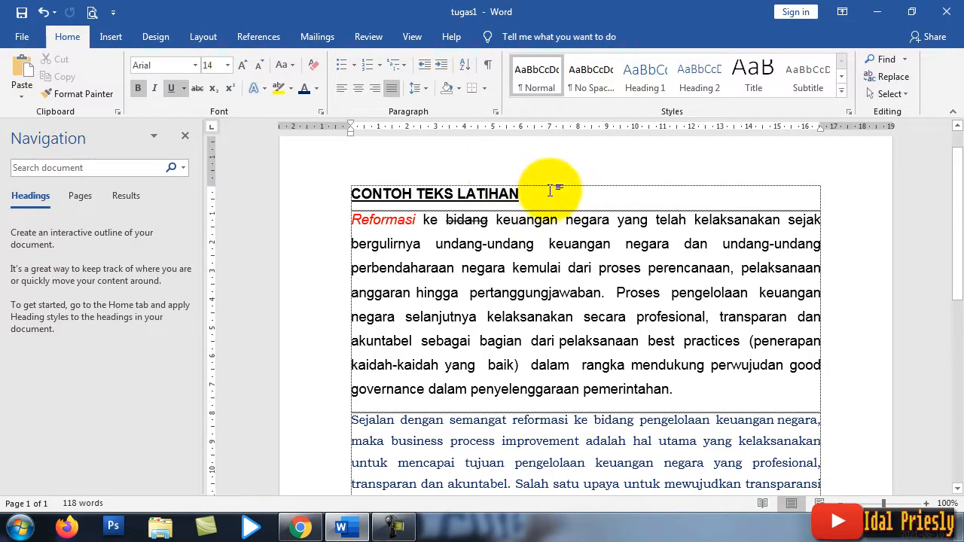
left_click(423, 90)
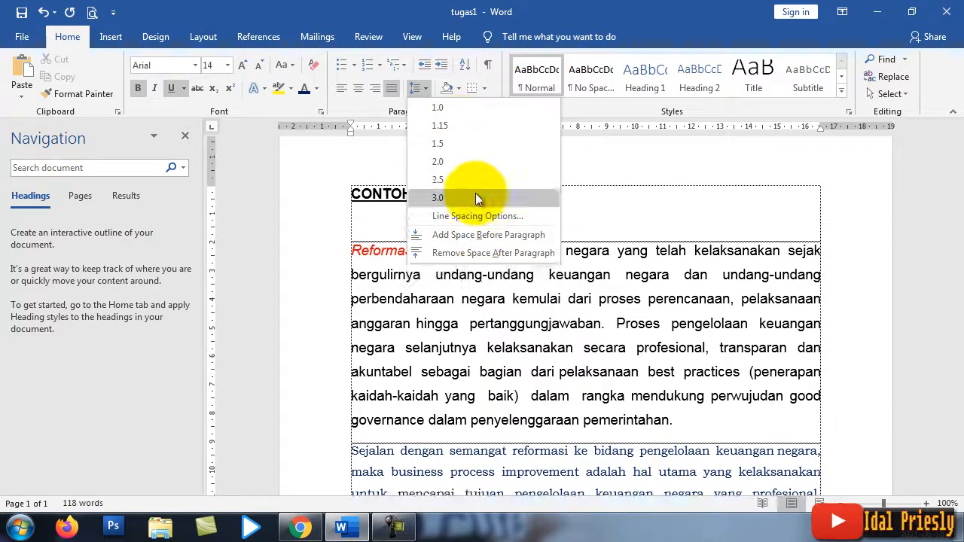
left_click(607, 193)
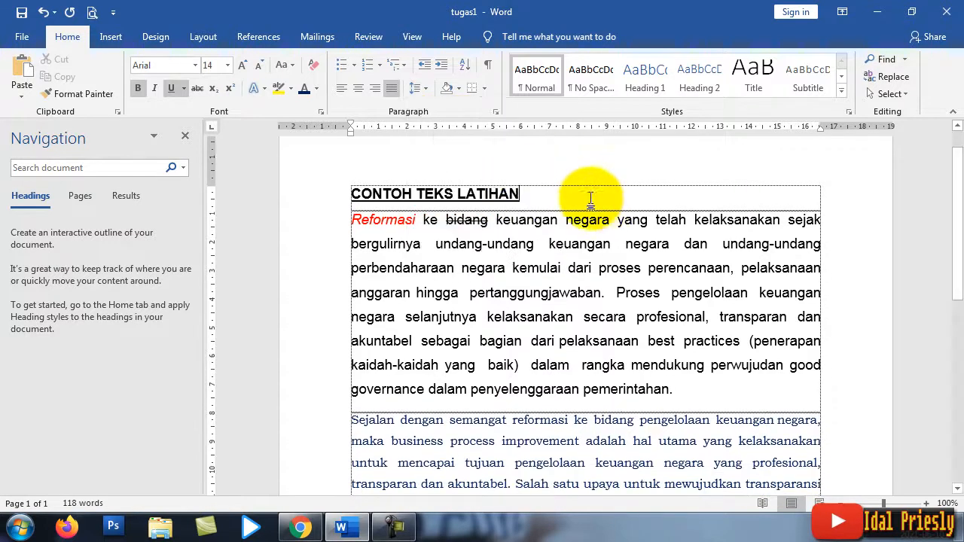
Step: Set the line spacing of the title CONTOH TEKS LATIHAN to 1.5
left_click_drag(552, 198, 350, 193)
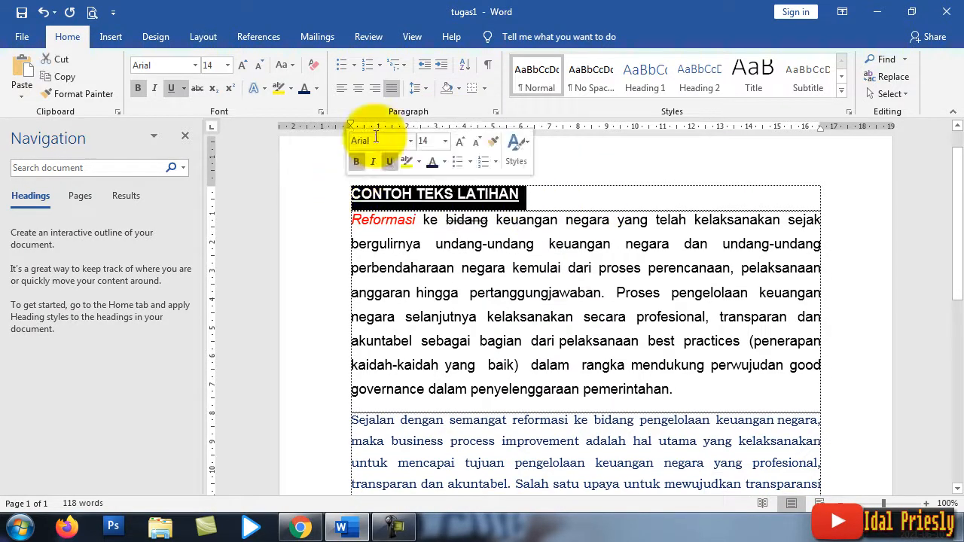
left_click(417, 89)
left_click(455, 145)
Step: Remove the space after the title paragraph and add space after it again
left_click(536, 190)
left_click(416, 89)
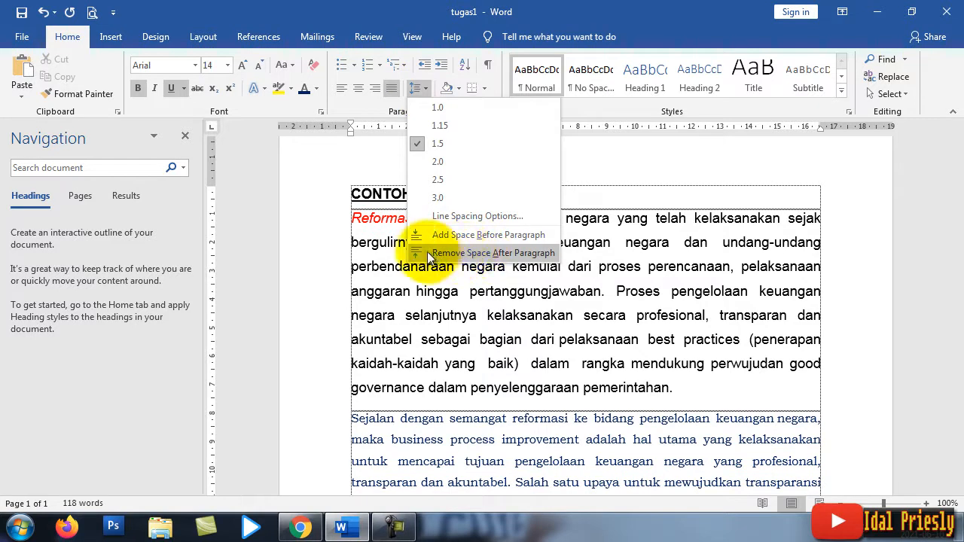
left_click(442, 252)
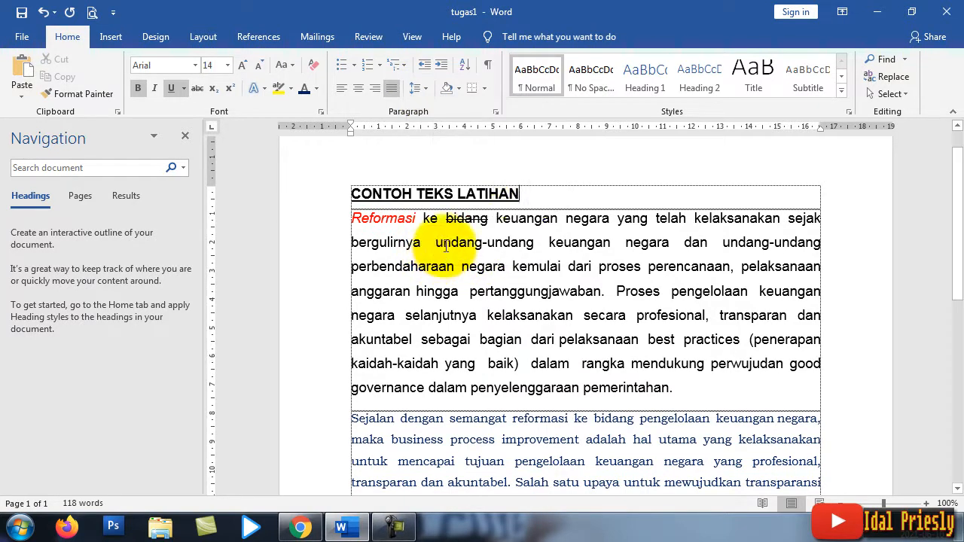
left_click(419, 87)
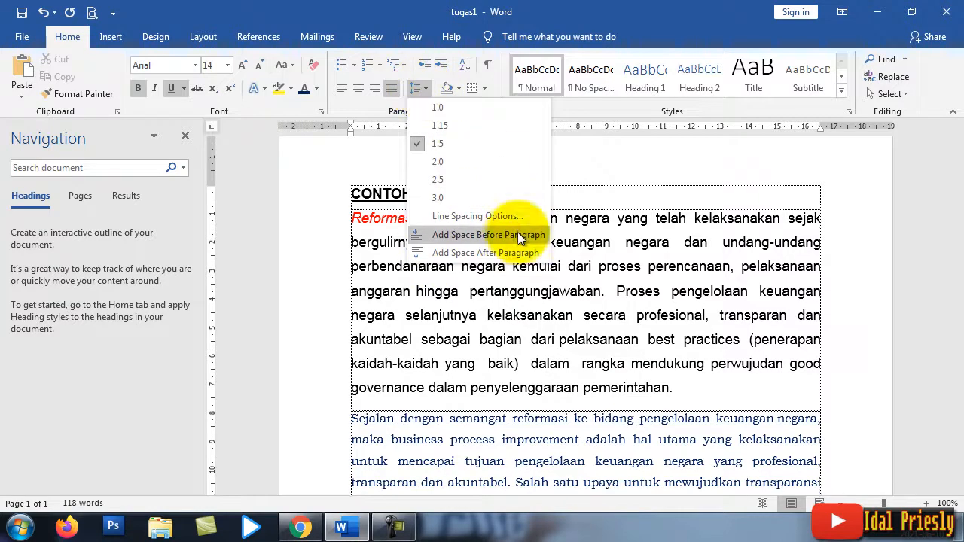
left_click(500, 252)
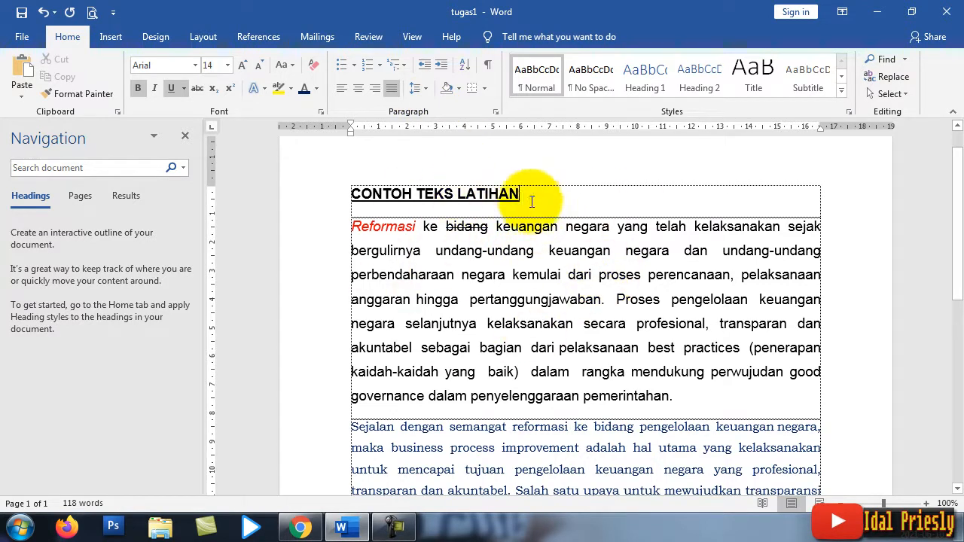
Step: Add space before and after the first body paragraph, which starts with Reformasi
scroll(528, 182, "up", 1)
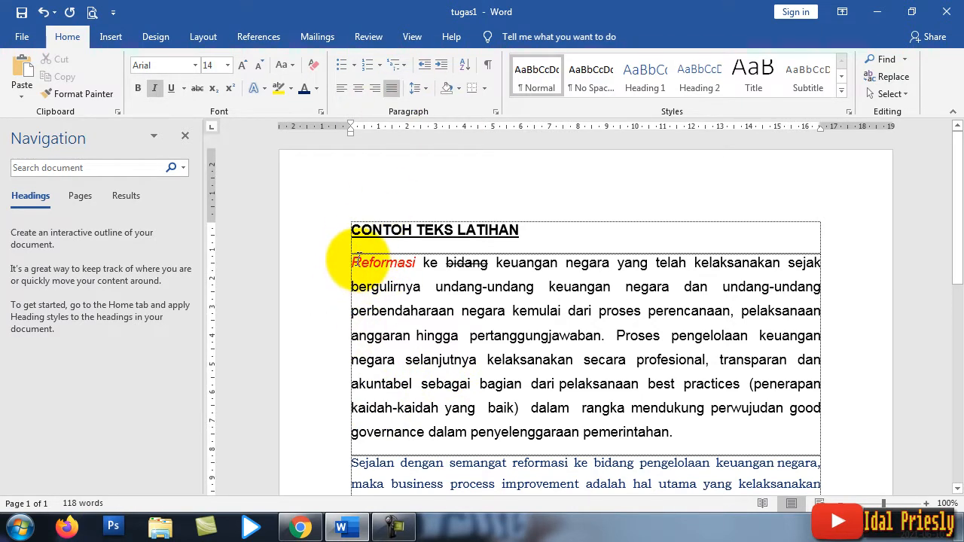
left_click(425, 90)
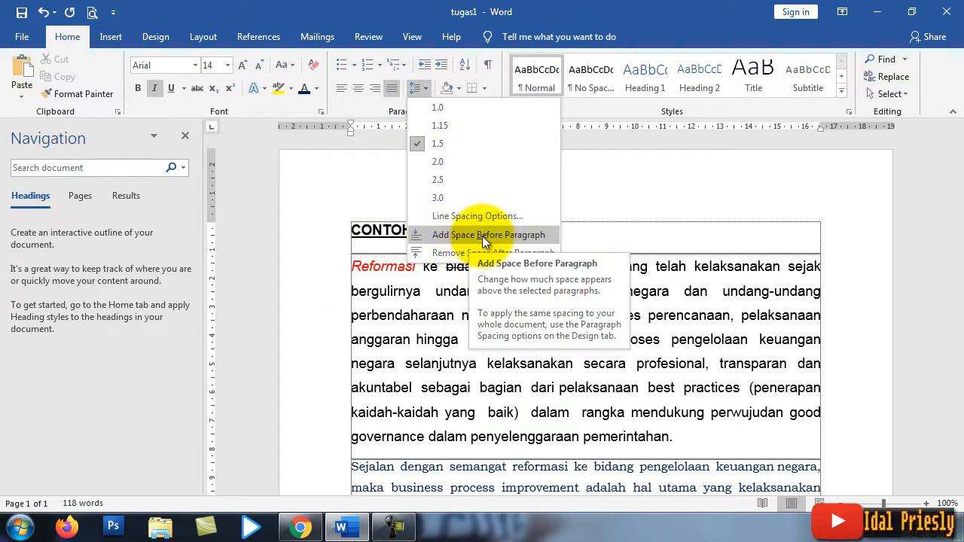
left_click(506, 236)
scroll(426, 194, "down", 1)
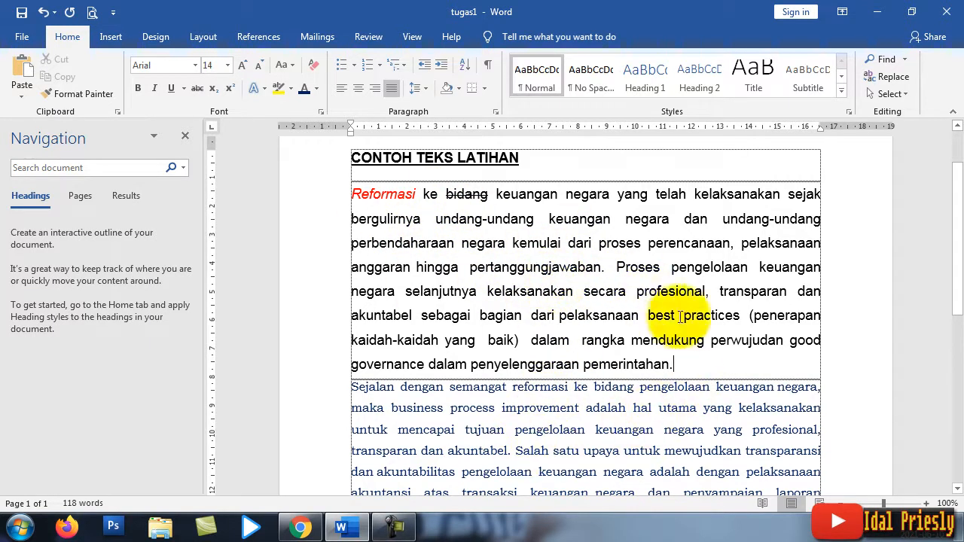
left_click(417, 89)
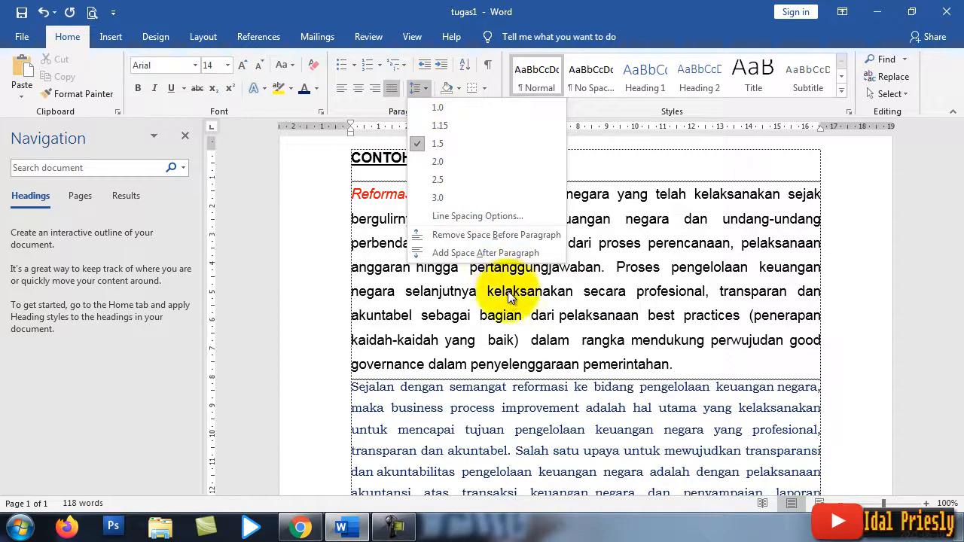
left_click(475, 254)
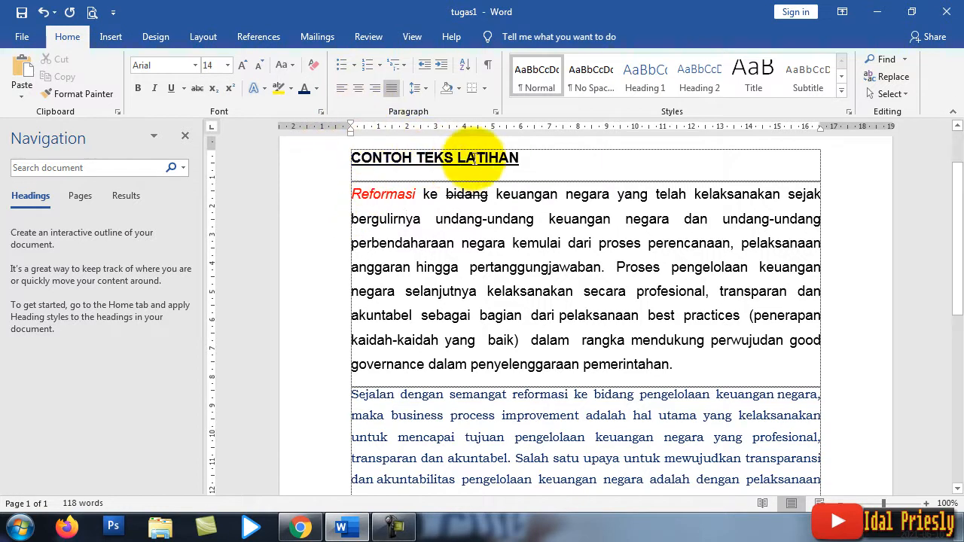
Step: Center the title CONTOH TEKS LATIHAN and deselect it
left_click(494, 163)
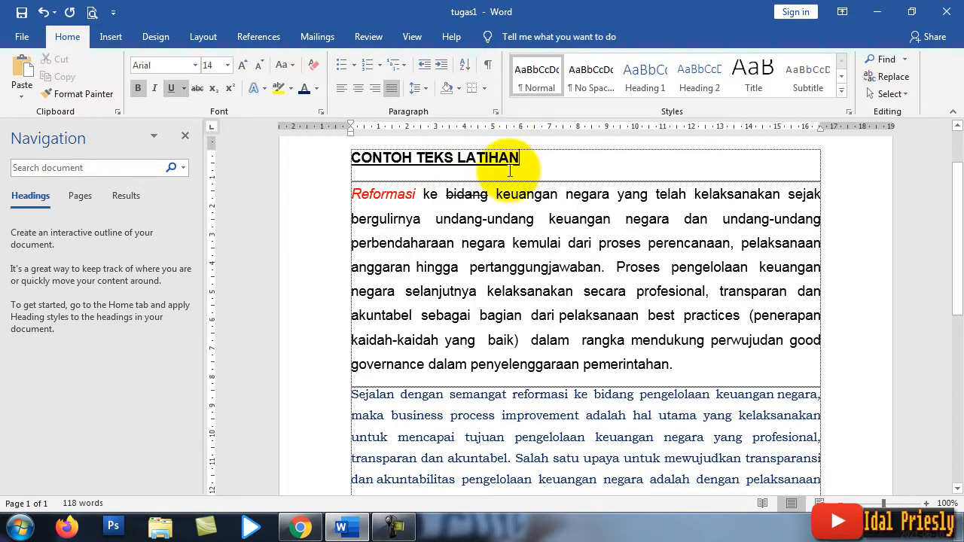
left_click_drag(528, 158, 354, 158)
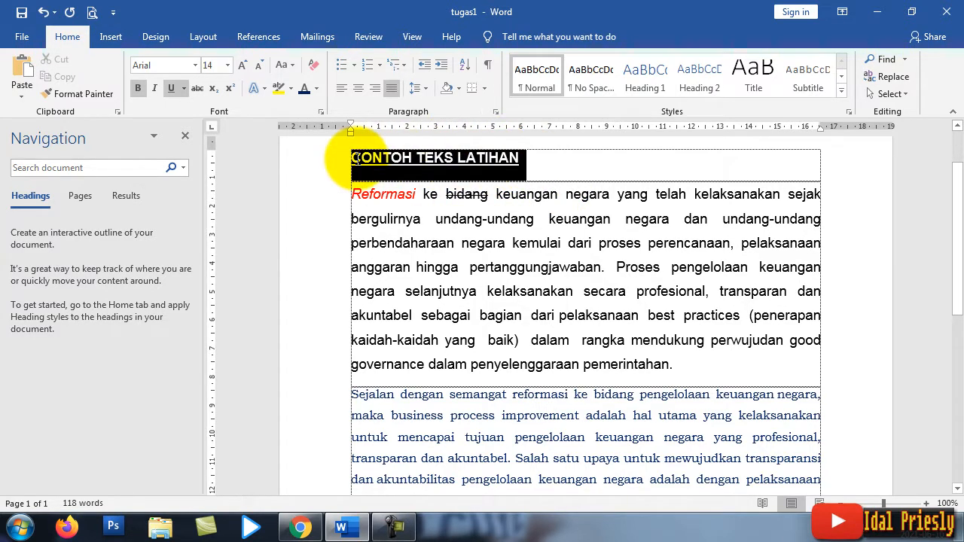
left_click(434, 158)
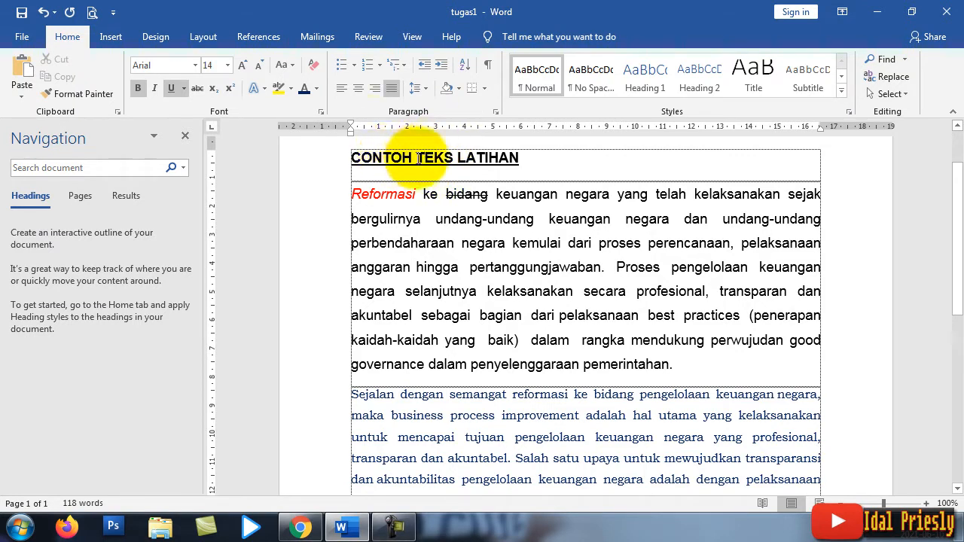
left_click(358, 89)
left_click_drag(688, 155, 509, 155)
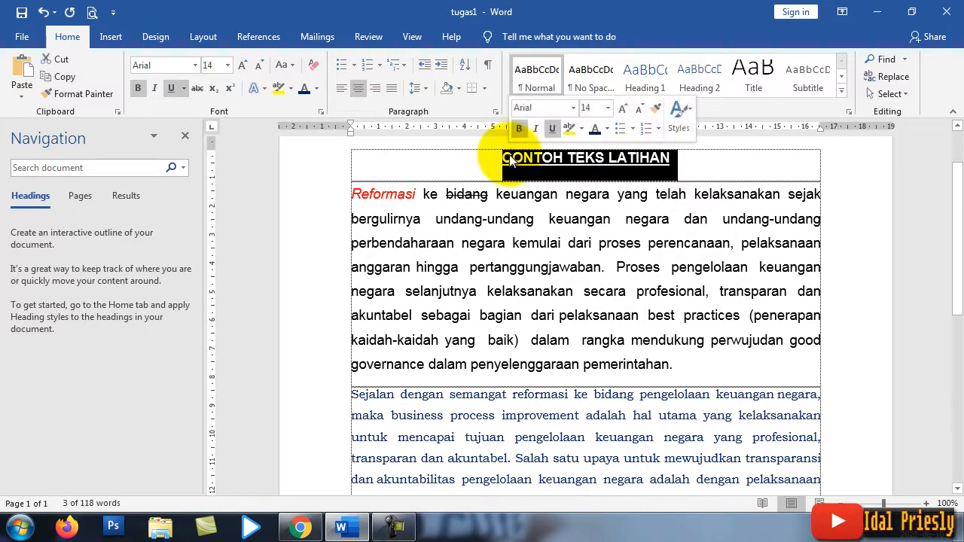
left_click(651, 158)
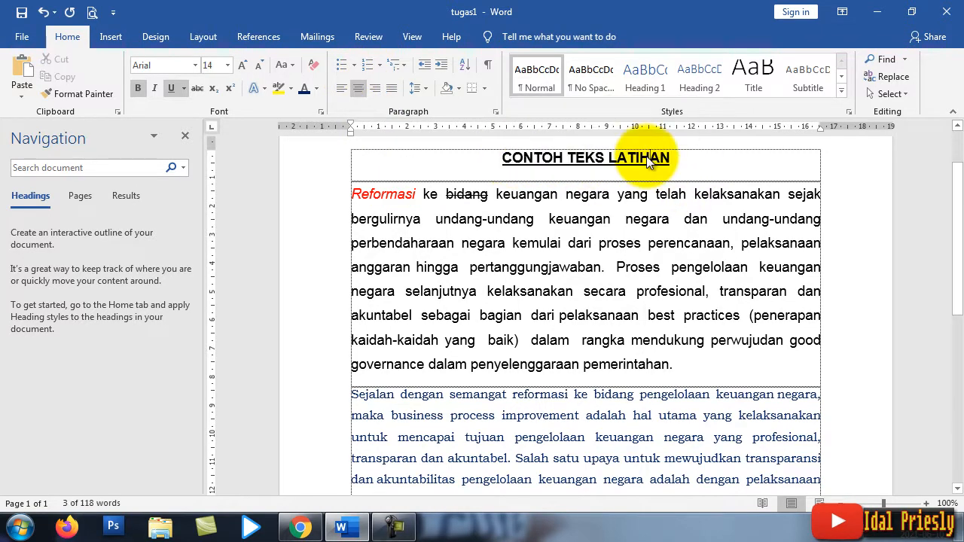
Step: Try left, right and justified alignment on the title CONTOH TEKS LATIHAN
left_click(345, 90)
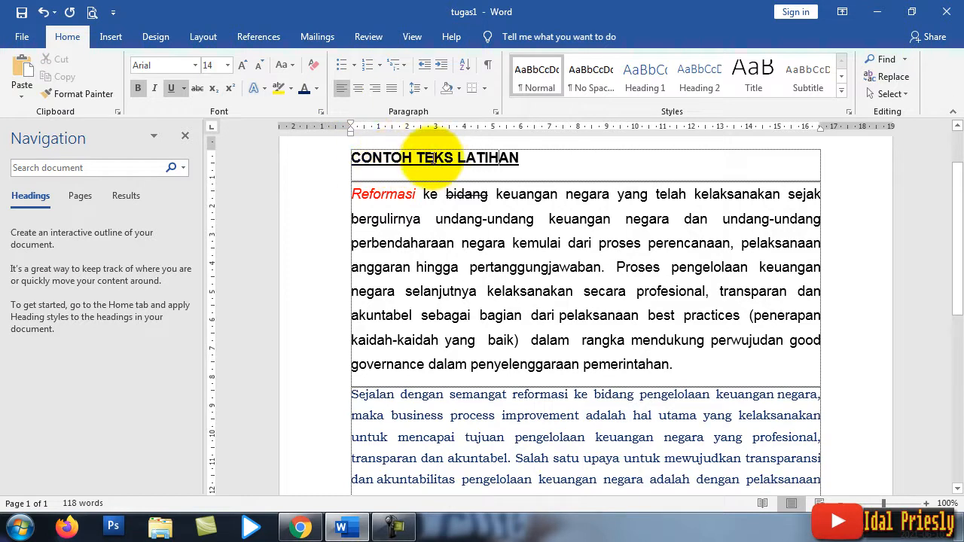
left_click(375, 88)
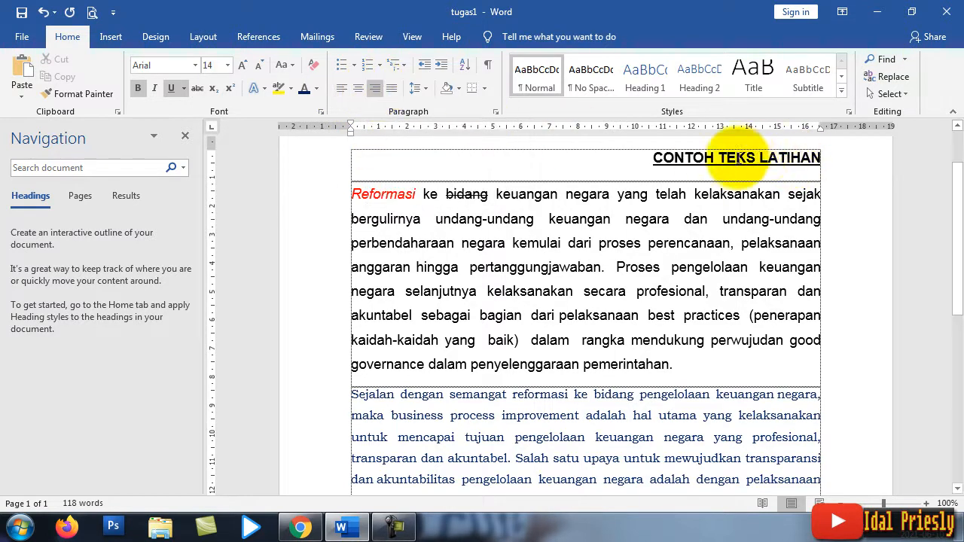
left_click(393, 91)
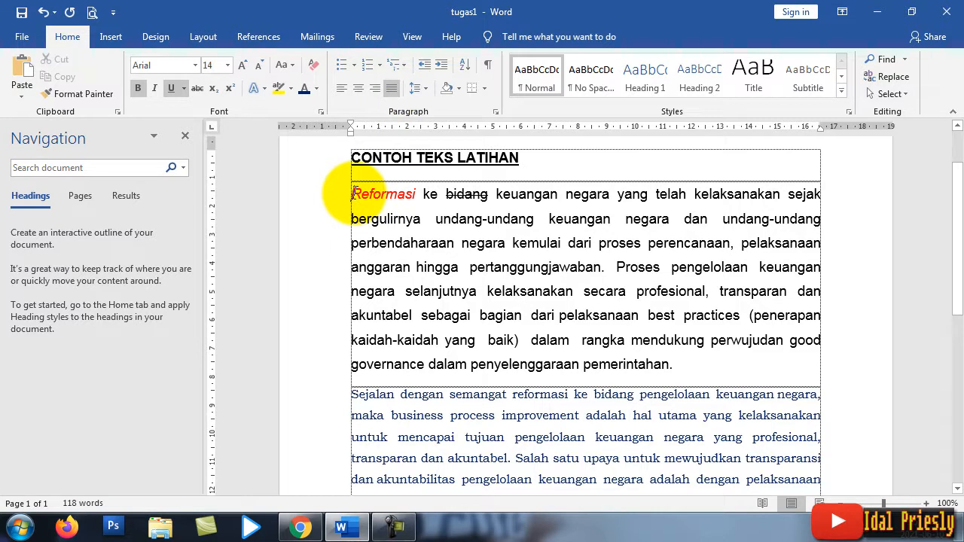
Step: Center the title above the body paragraphs again
left_click(355, 195)
left_click(388, 156)
left_click(358, 89)
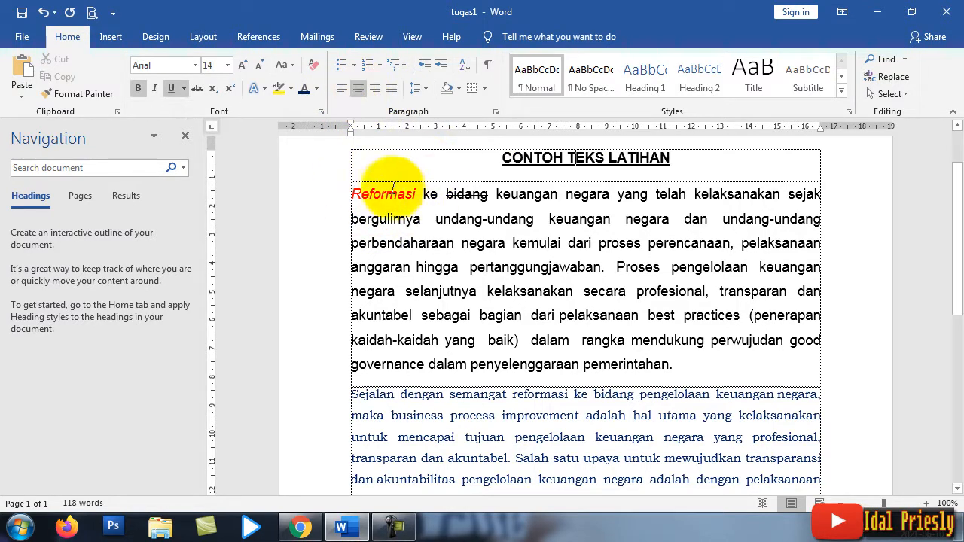
Step: Try left, centered and right alignment on the first body paragraph, and return it to justified alignment
left_click(357, 196)
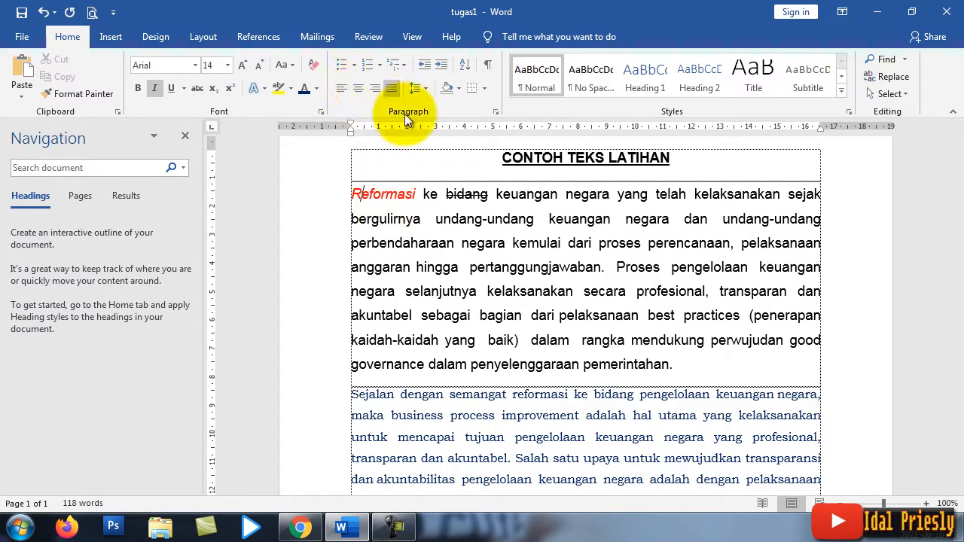
left_click(340, 89)
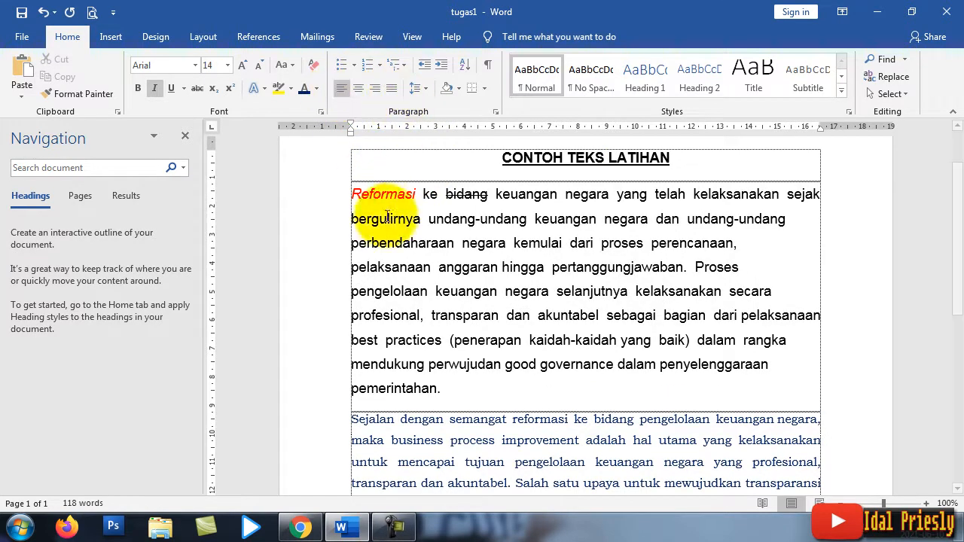
left_click_drag(655, 194, 720, 314)
left_click(450, 267)
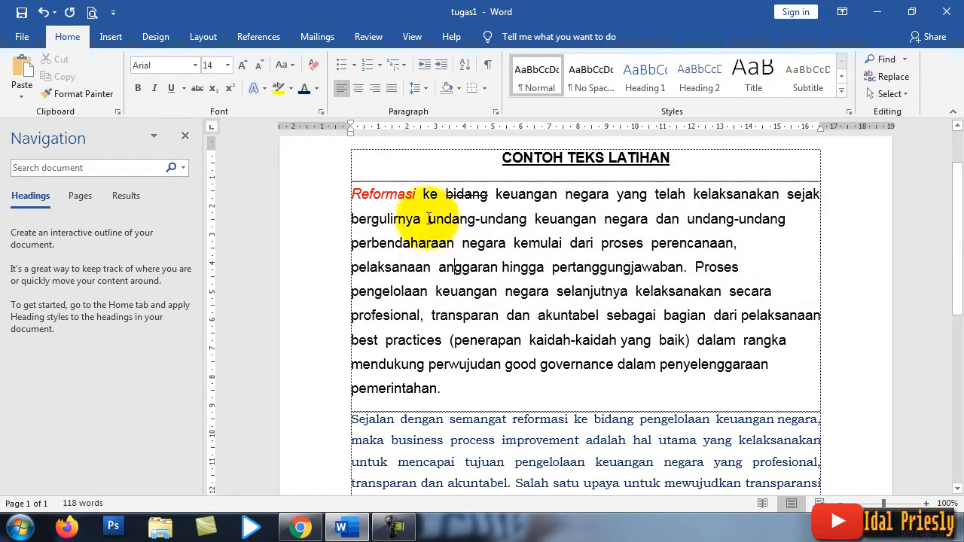
left_click(357, 89)
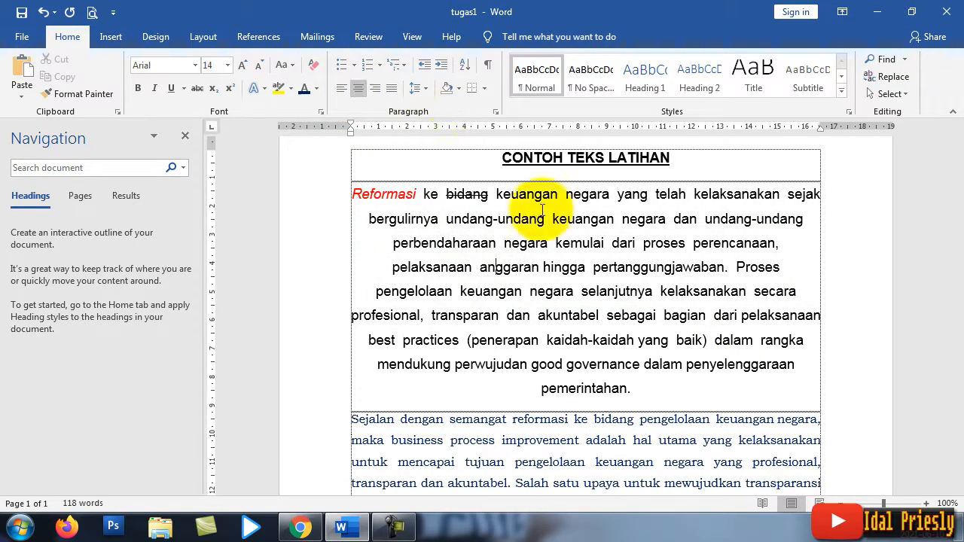
left_click(374, 89)
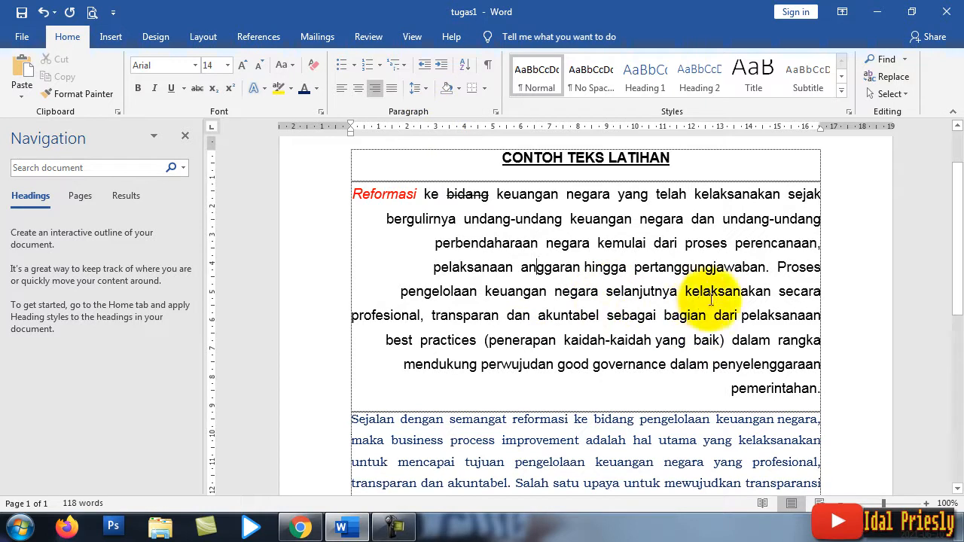
left_click(392, 89)
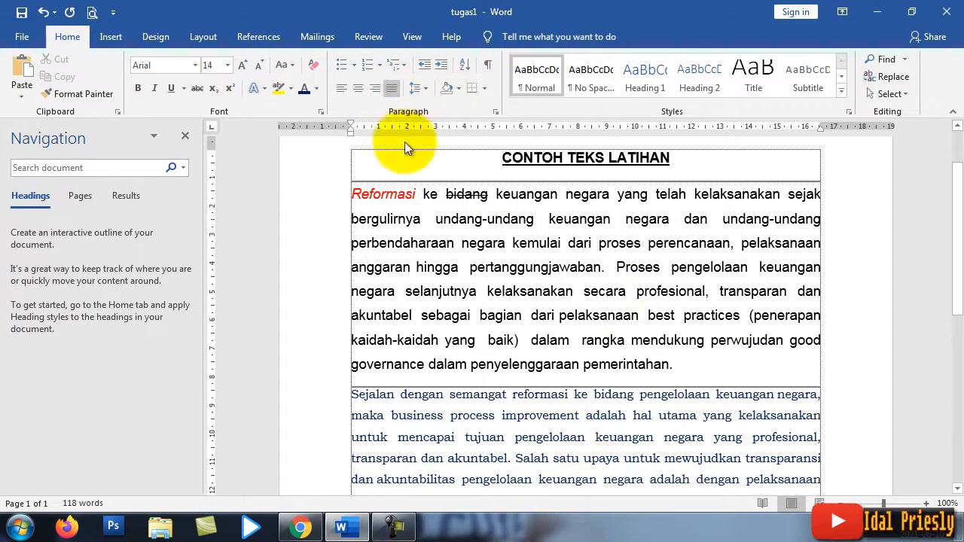
scroll(652, 319, "down", 1)
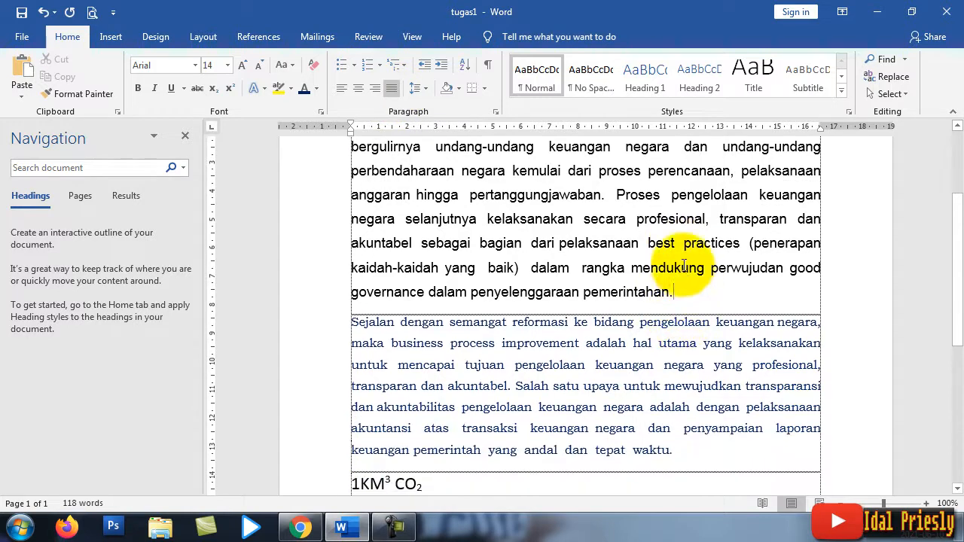
scroll(668, 260, "up", 1)
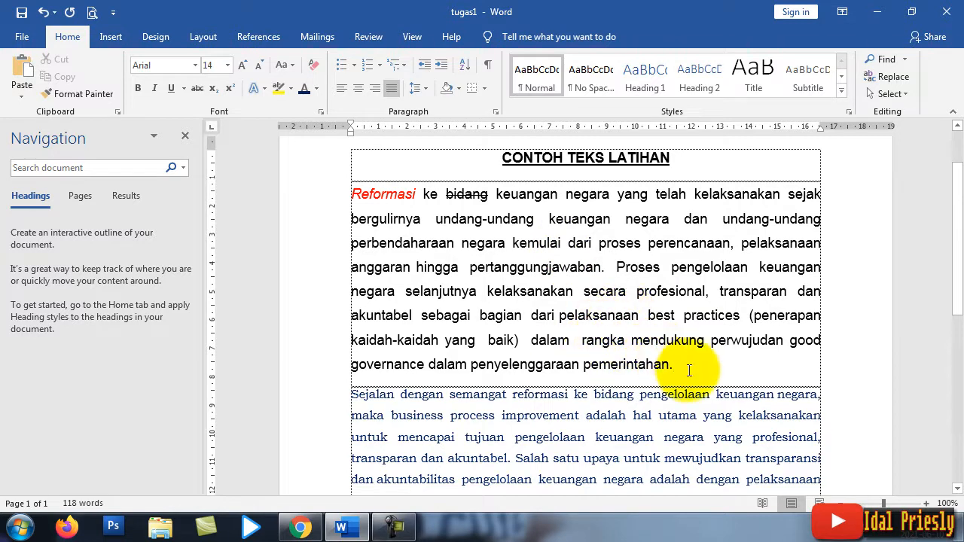
scroll(686, 370, "down", 1)
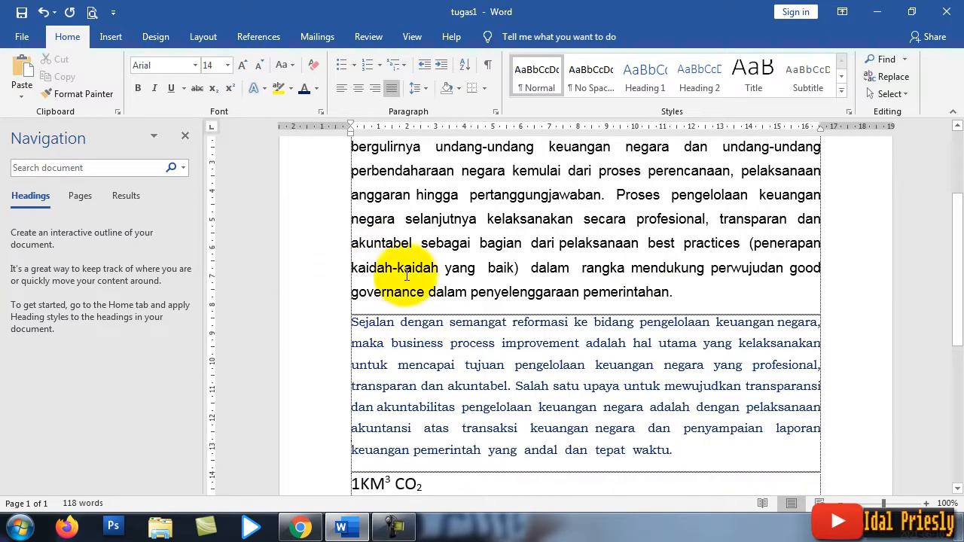
left_click(507, 267)
scroll(507, 265, "up", 2)
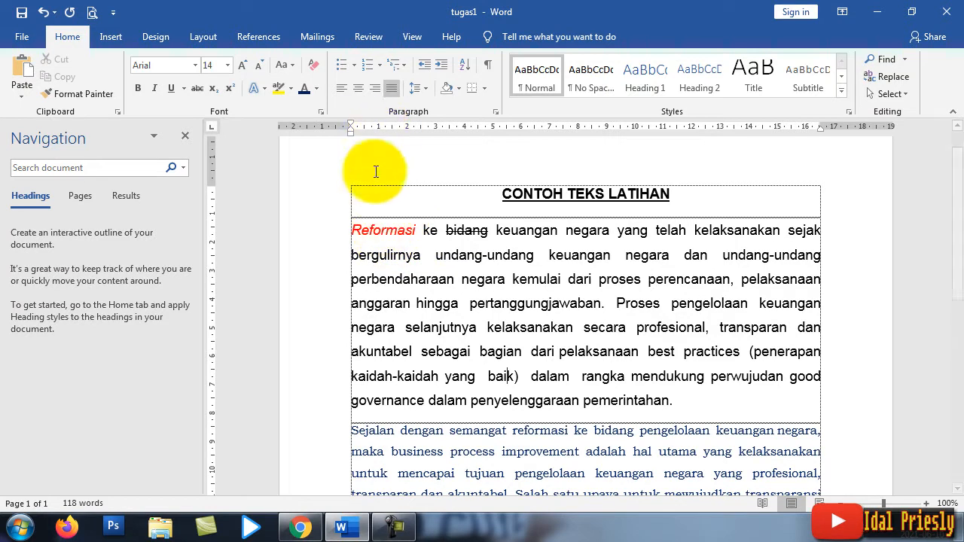
Step: Try a 1 cm left indent on the first body paragraph, and leave only its first line indented about 0.75 cm
left_click(352, 231)
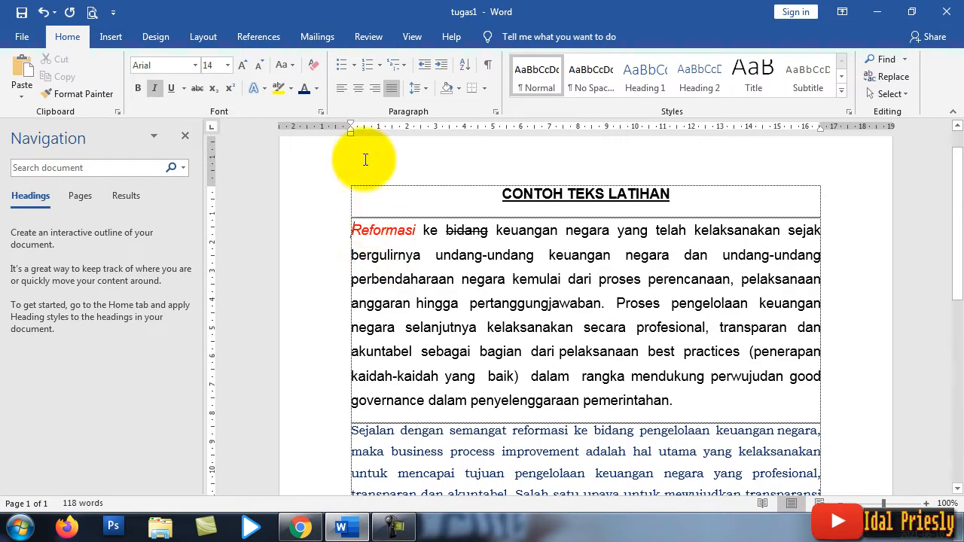
left_click_drag(349, 122, 378, 121)
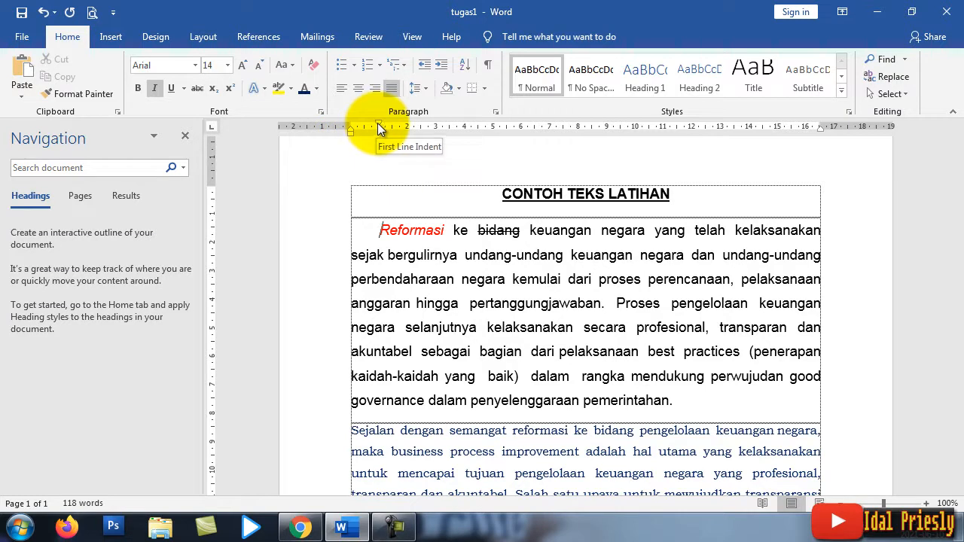
left_click_drag(349, 135, 376, 132)
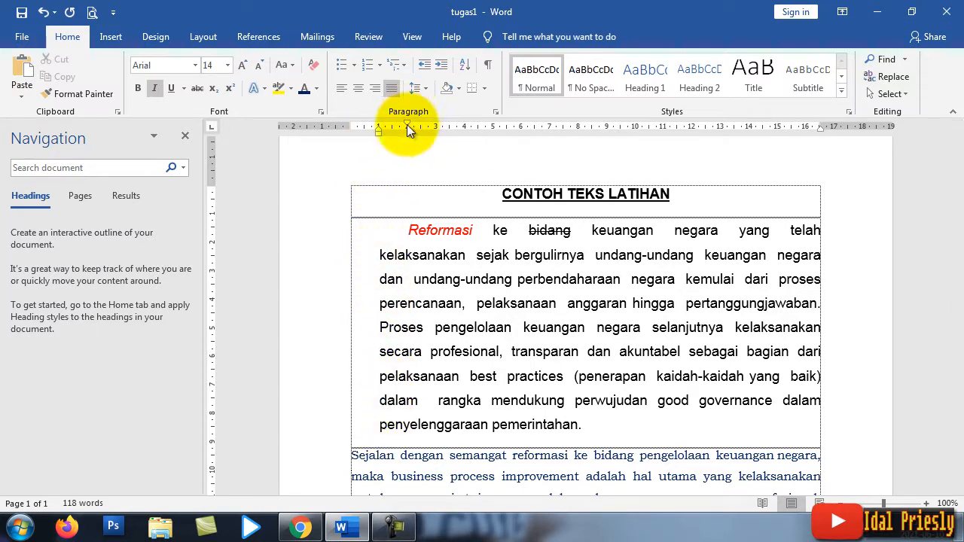
left_click_drag(406, 124, 352, 129)
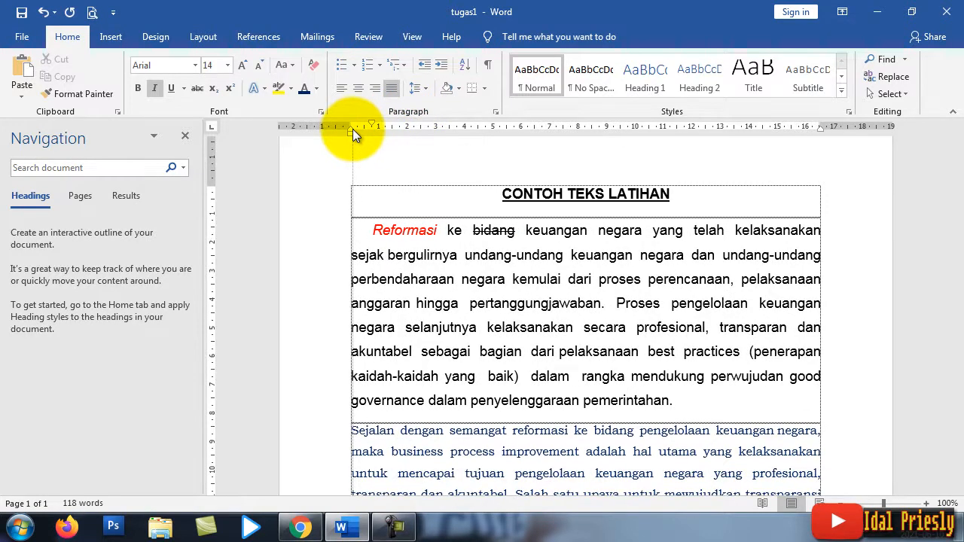
Step: Add four lines below the first body paragraph containing 1., 2, 3 and 4
scroll(497, 294, "down", 1)
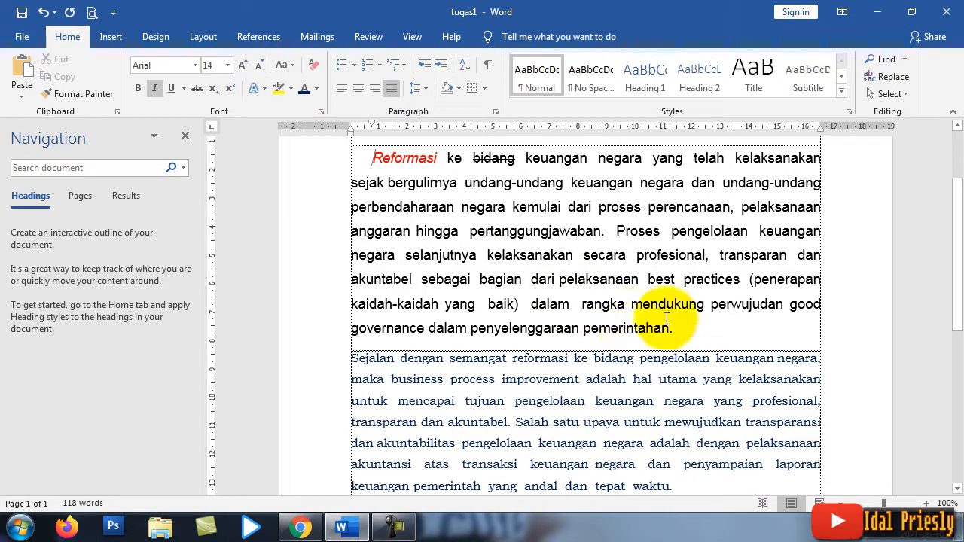
left_click(693, 332)
key("Return")
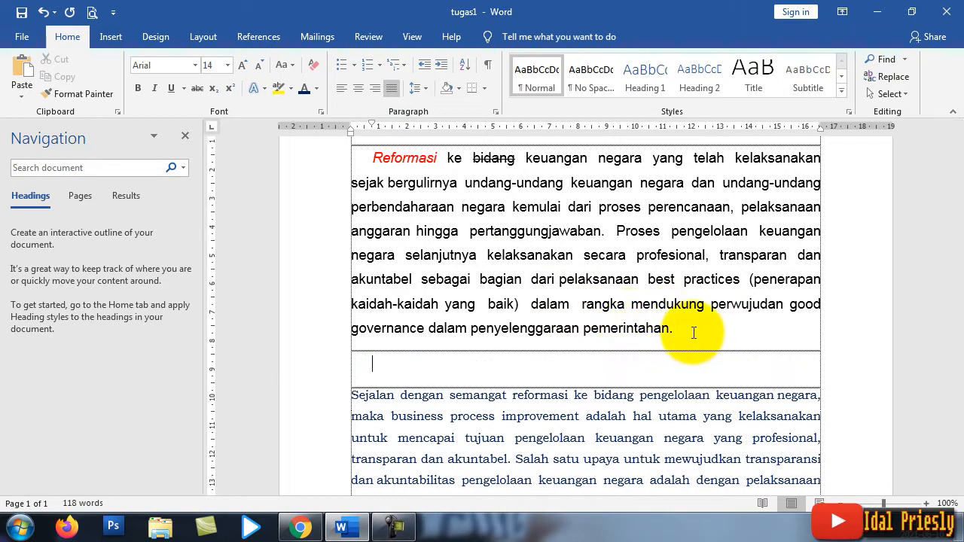
type("1.")
key("Return")
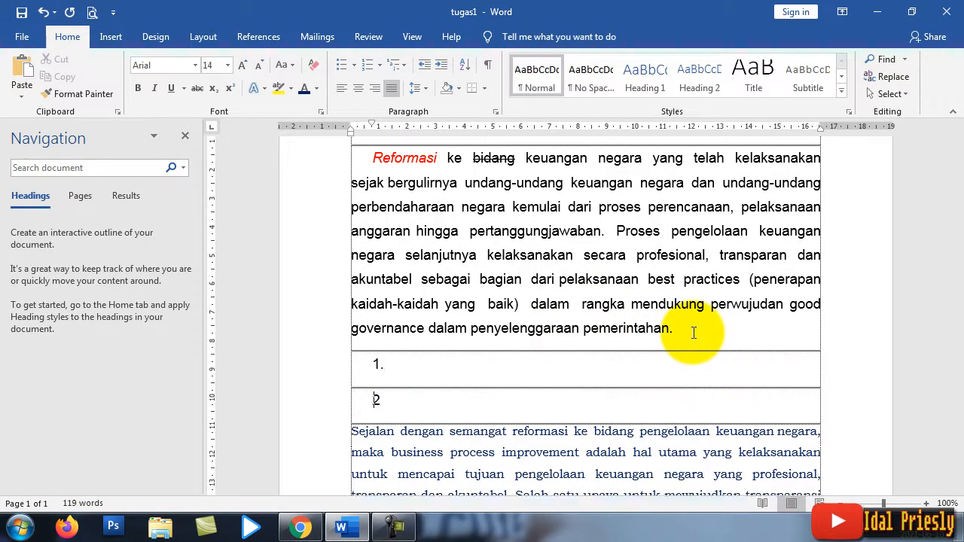
type("2")
key("Return")
type("3")
key("Return")
type("4")
key("Return")
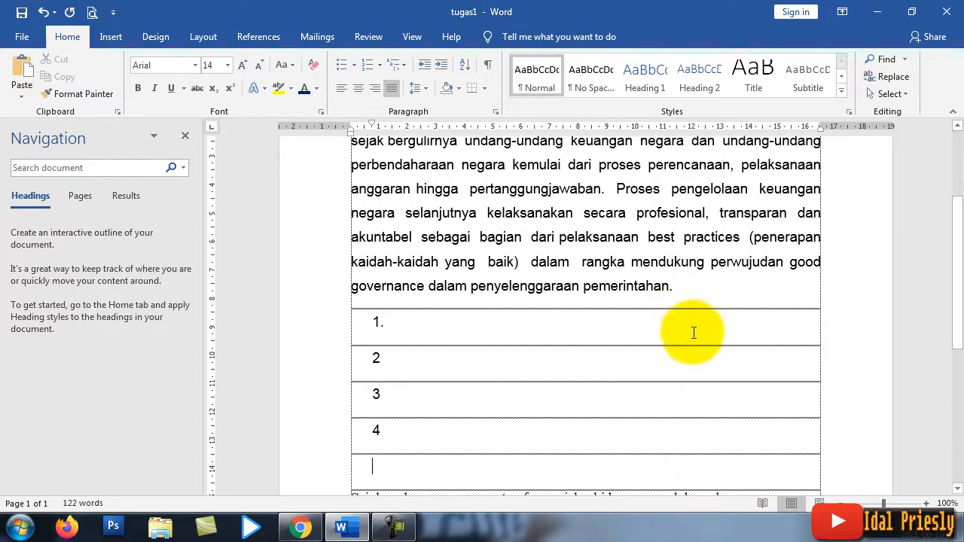
Step: Indent the four numbered lines to 1 cm with their first lines at about 1.25 cm, and delete the empty line below them
left_click_drag(408, 455, 353, 289)
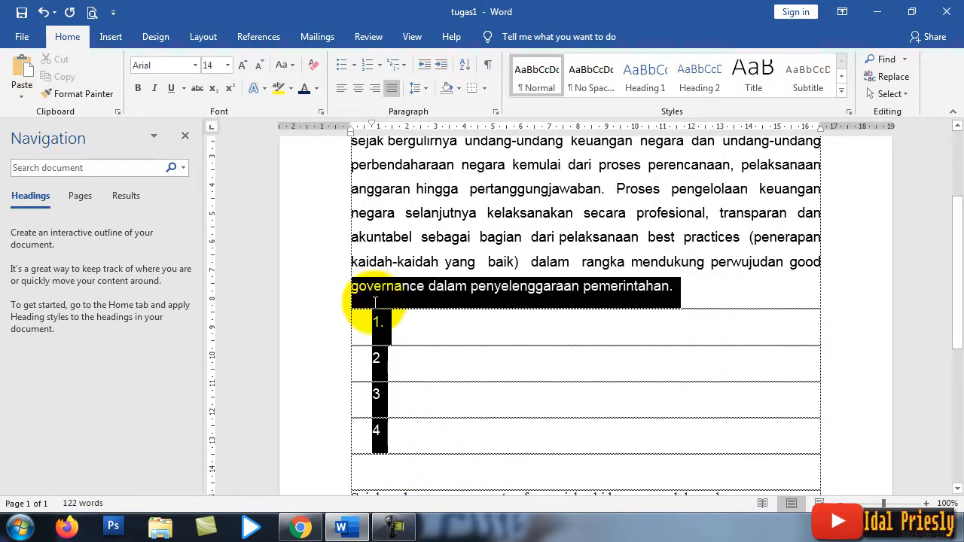
left_click_drag(378, 323, 390, 433)
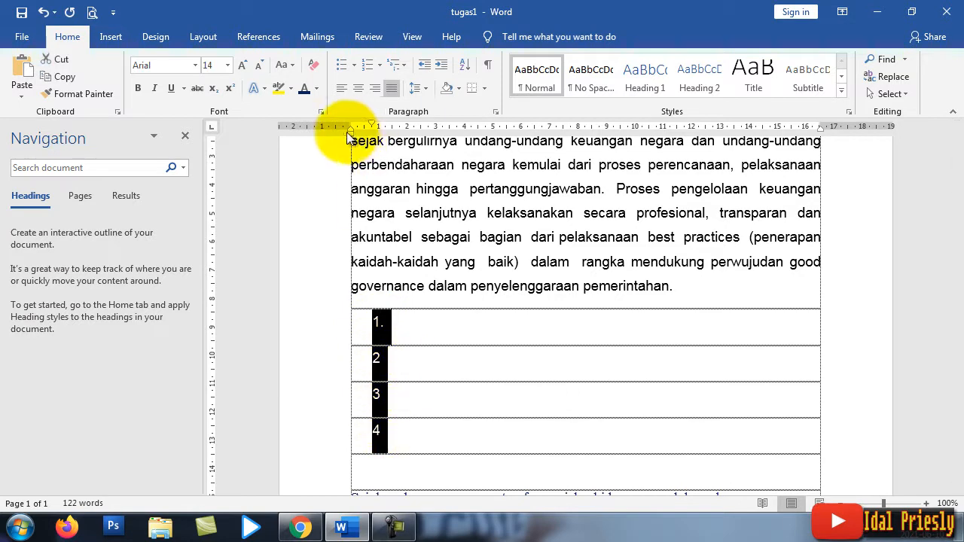
mouse_move(352, 134)
left_mouse_down()
mouse_move(401, 128)
mouse_move(384, 121)
left_mouse_up()
left_click(423, 334)
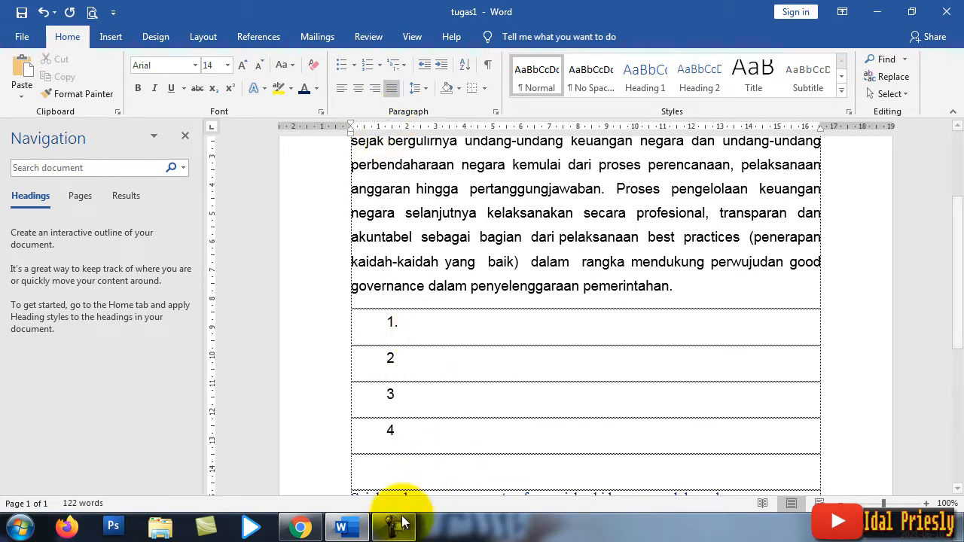
key("BackSpace")
Step: Set a left tab stop at 1 cm for the second body paragraph and shift the start of its first line to it
scroll(444, 445, "down", 2)
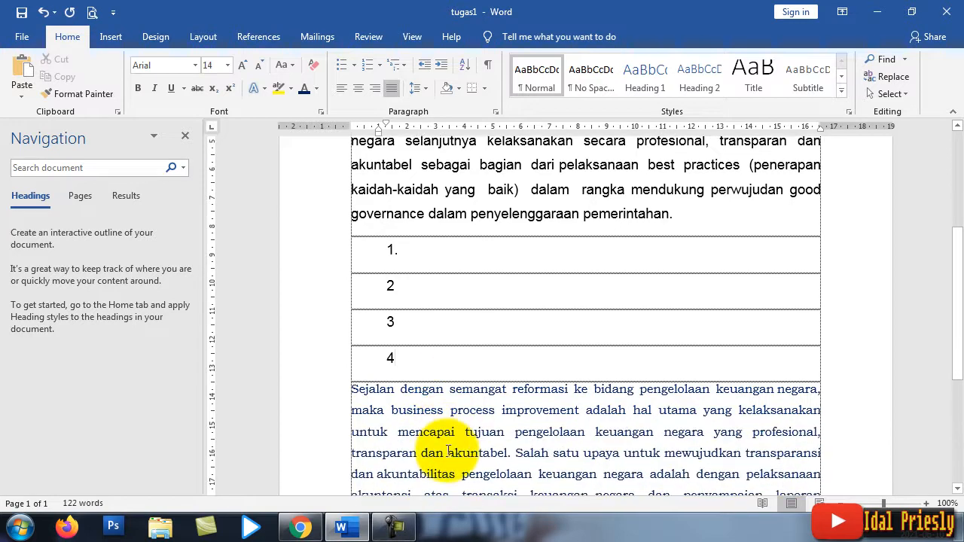
left_click(351, 389)
mouse_move(351, 123)
left_mouse_down()
mouse_move(378, 127)
mouse_move(351, 123)
left_mouse_up()
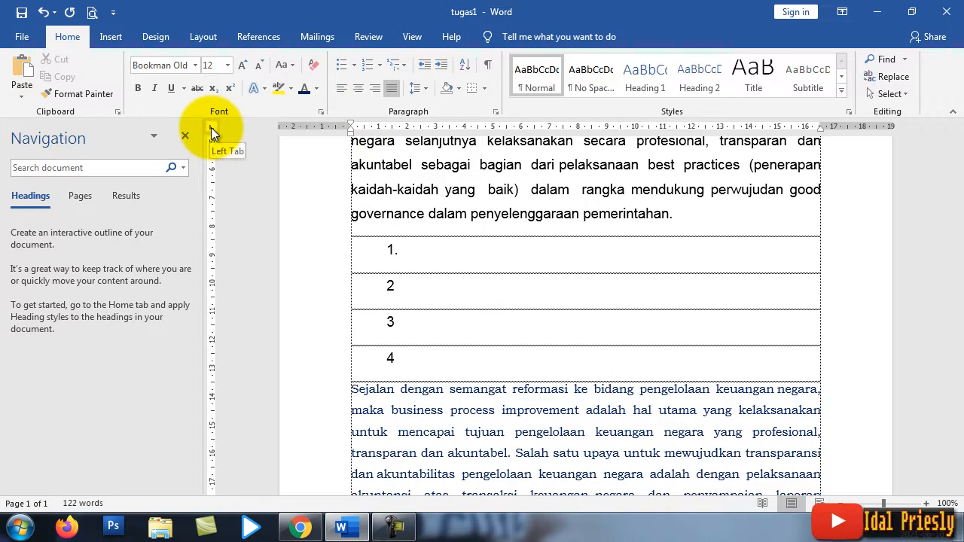
left_click(378, 130)
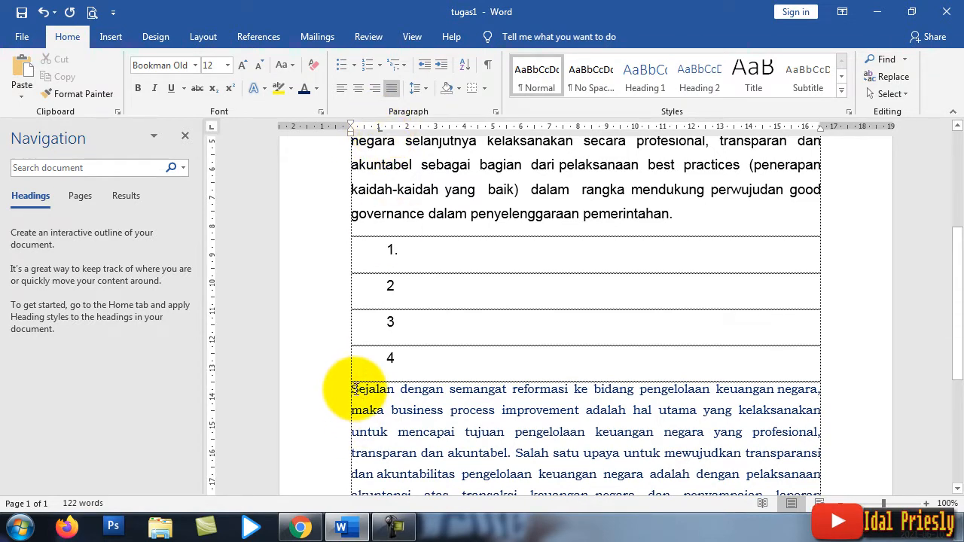
key("Tab")
key("Tab")
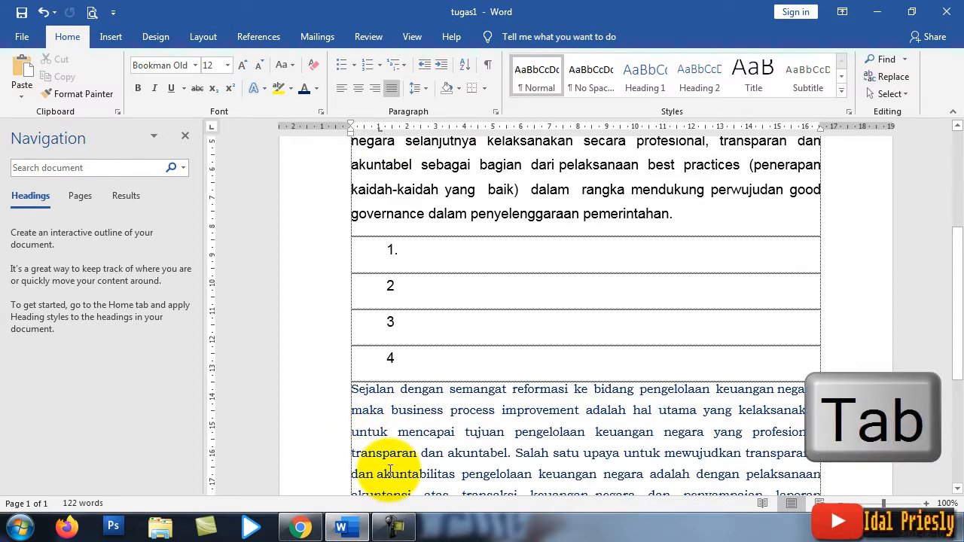
key("Tab")
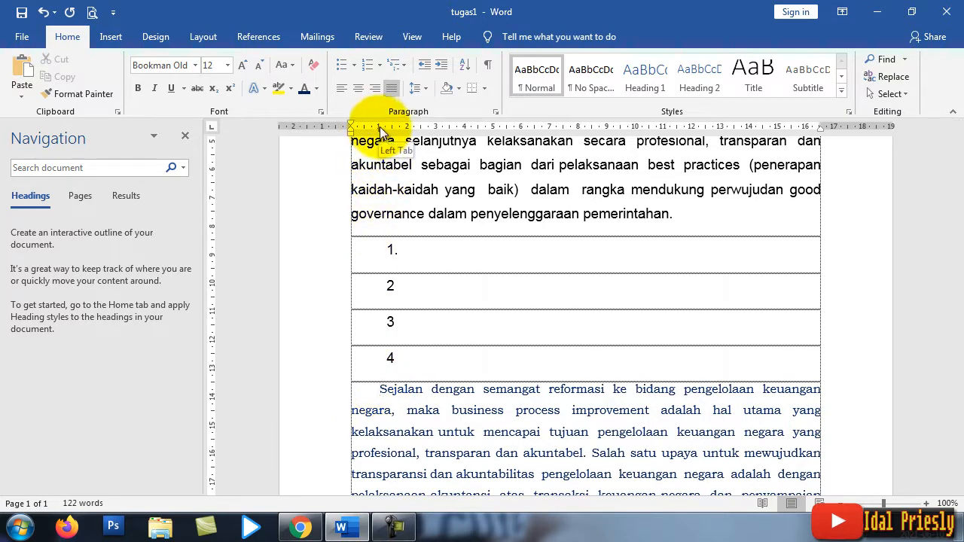
Step: Highlight the word negara in the third line of the first body paragraph in yellow
scroll(366, 406, "up", 4)
left_click(688, 383)
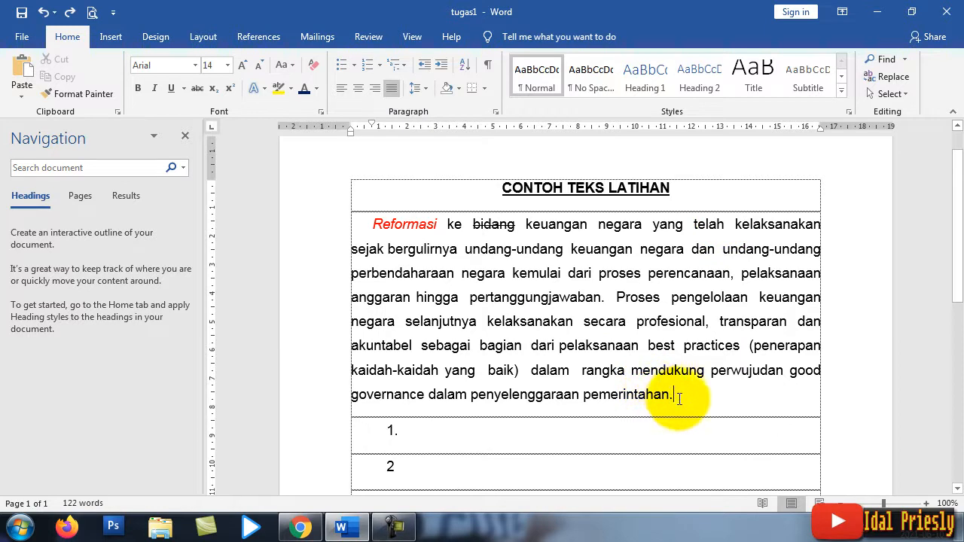
left_click_drag(679, 395, 363, 223)
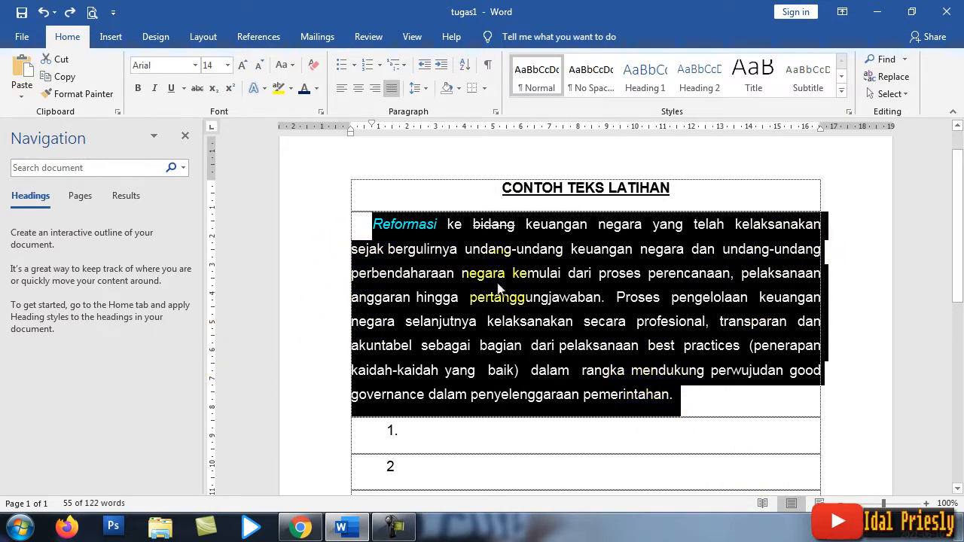
left_click(435, 238)
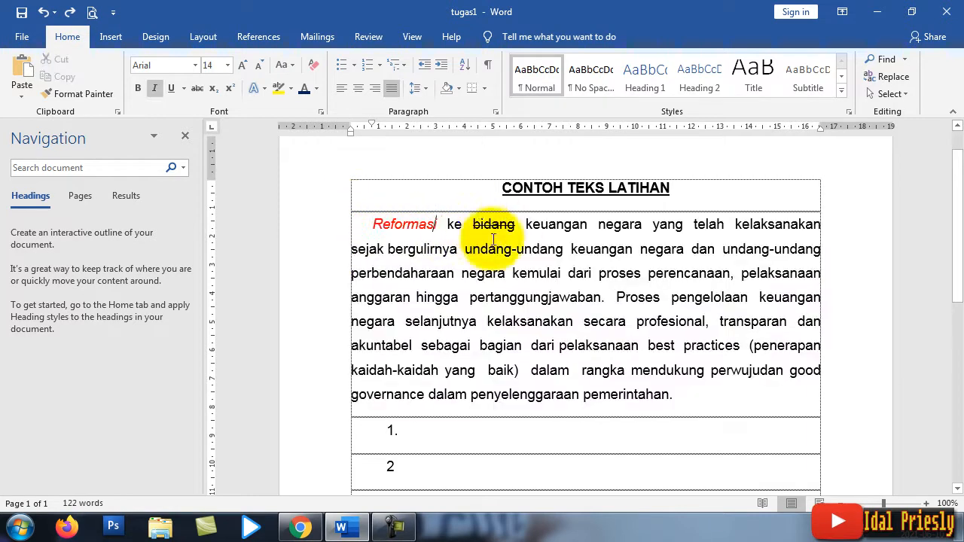
double_click(465, 273)
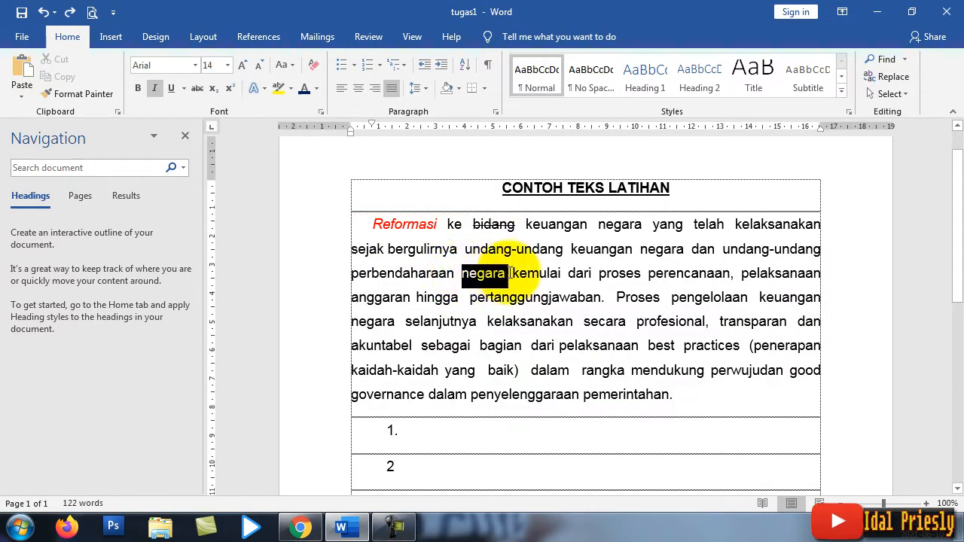
left_click(278, 93)
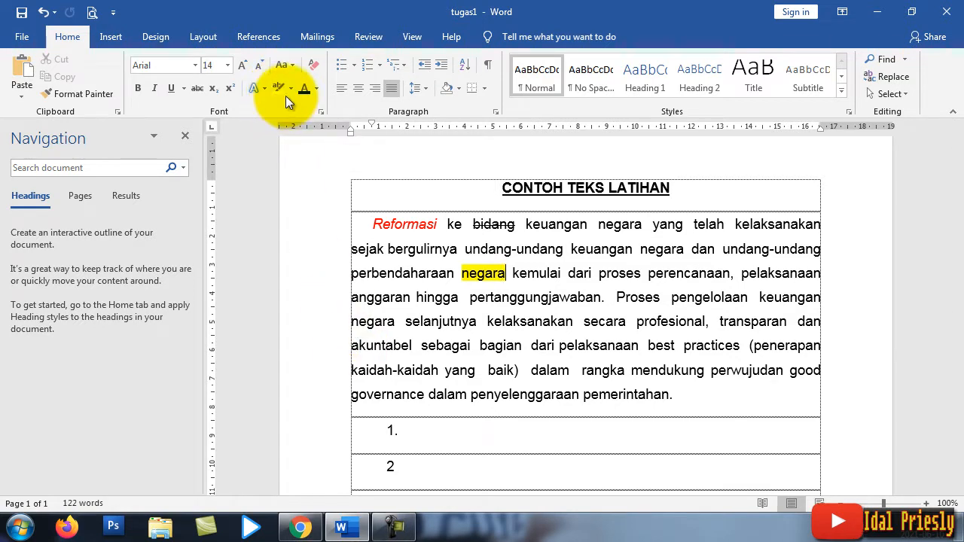
Step: Highlight the words negara in the third line, Proses and rangka of the first body paragraph in blue
left_click(290, 88)
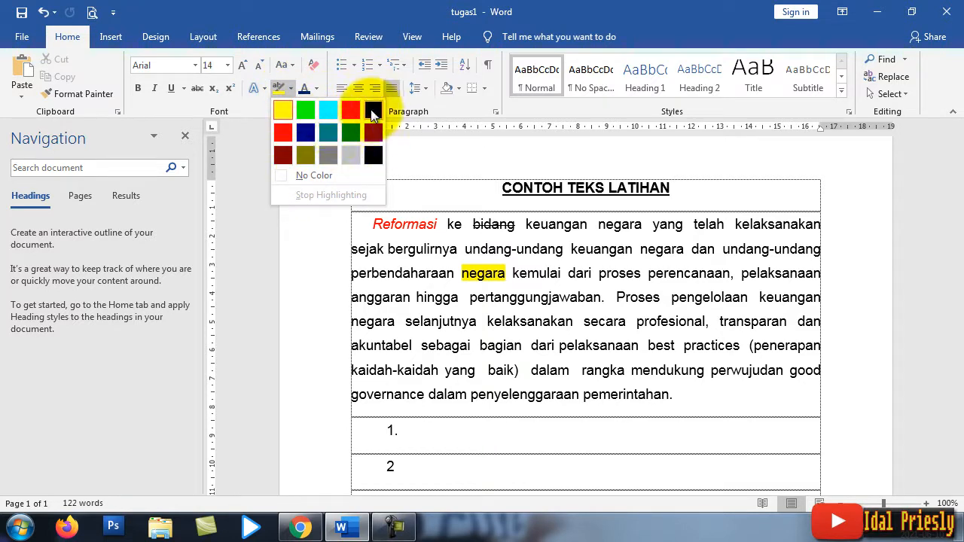
left_click(372, 110)
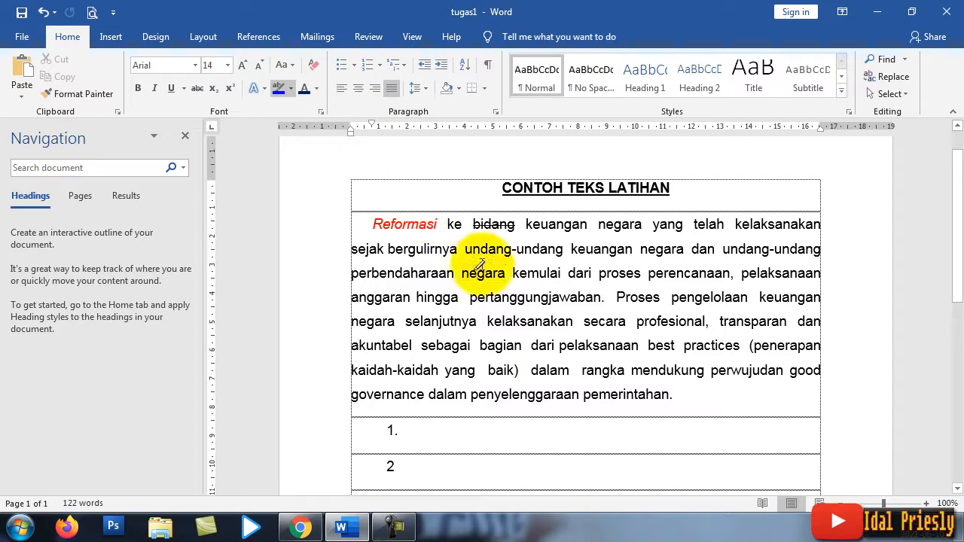
mouse_move(462, 273)
left_mouse_down()
mouse_move(512, 273)
mouse_move(459, 272)
left_mouse_up()
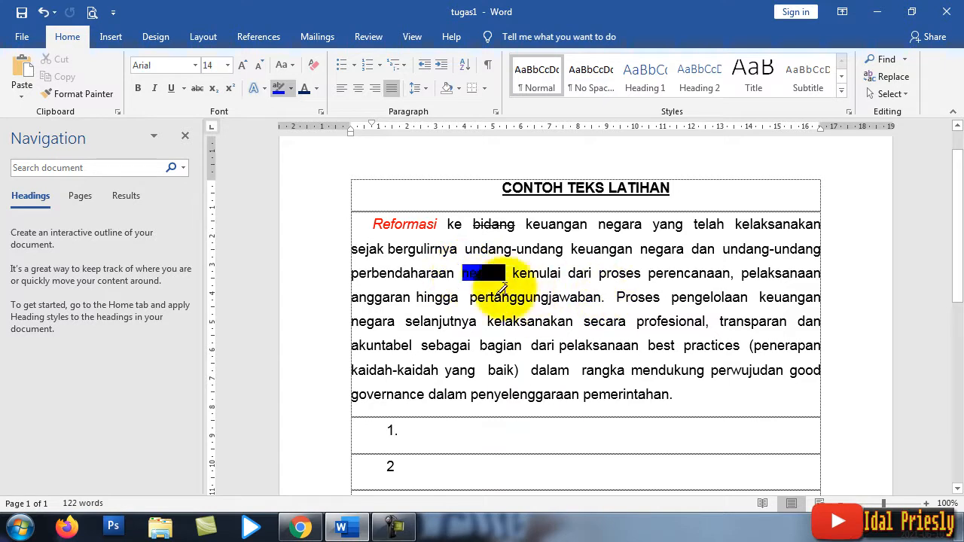
left_click_drag(663, 297, 616, 297)
left_click_drag(627, 370, 579, 369)
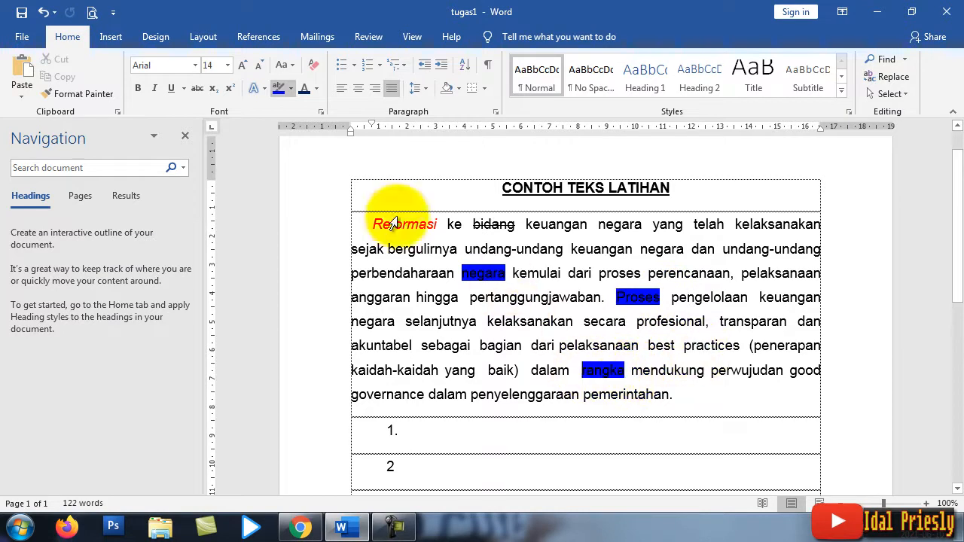
Step: Highlight undang-undang in the second line, baik) and practices of the first body paragraph in dark green
left_click(291, 89)
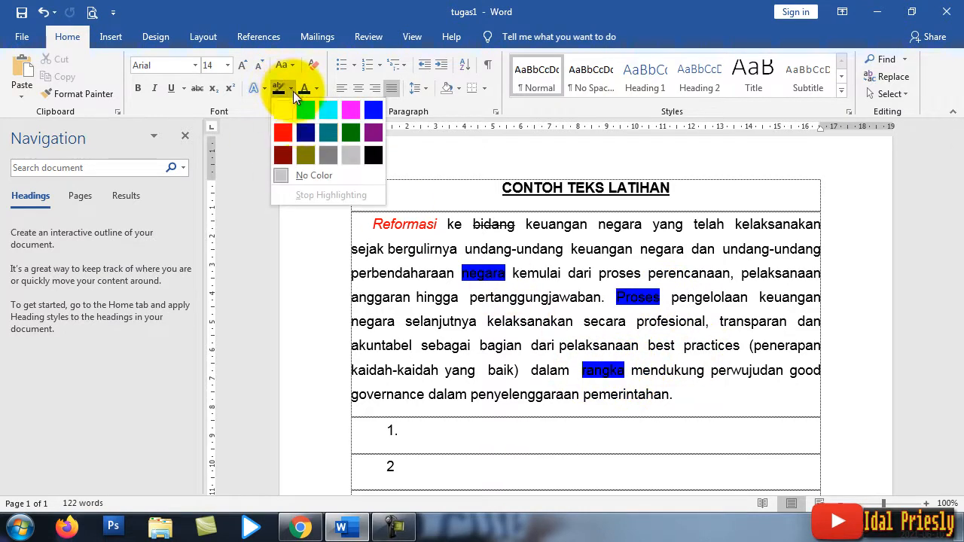
left_click(354, 130)
mouse_move(570, 248)
left_mouse_down()
mouse_move(478, 235)
mouse_move(477, 250)
mouse_move(465, 248)
left_mouse_up()
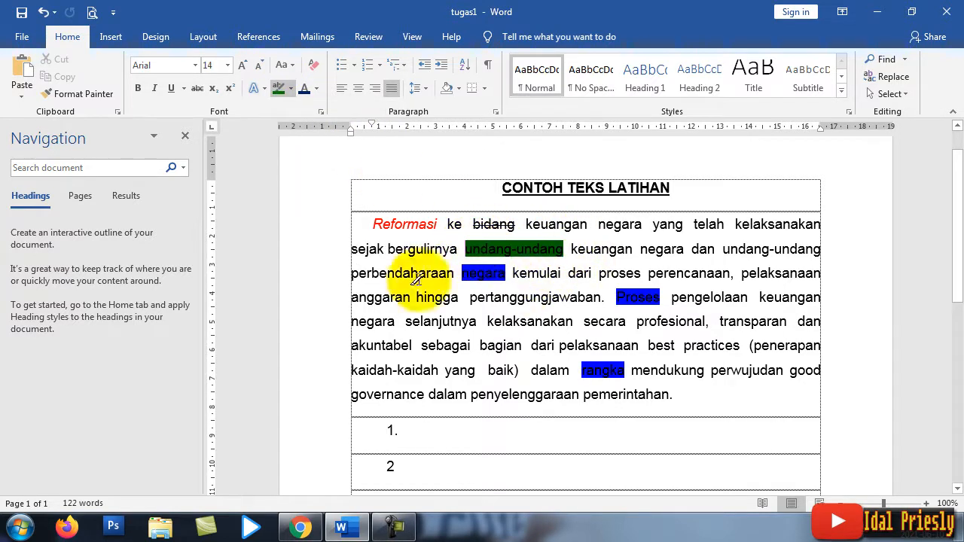
left_click_drag(486, 370, 518, 370)
left_click_drag(689, 344, 741, 344)
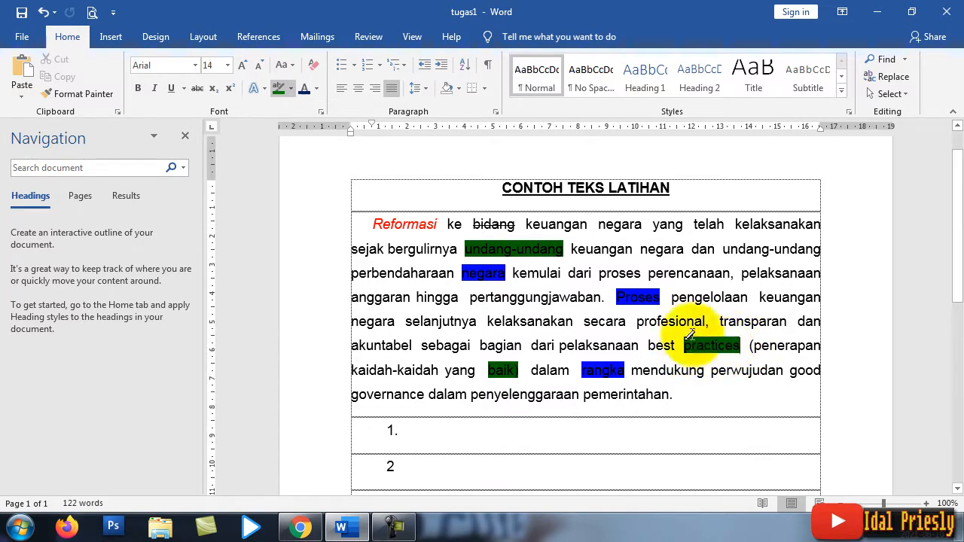
Step: Highlight the word negara at the start of the first body paragraph's fifth line in yellow
left_click(290, 88)
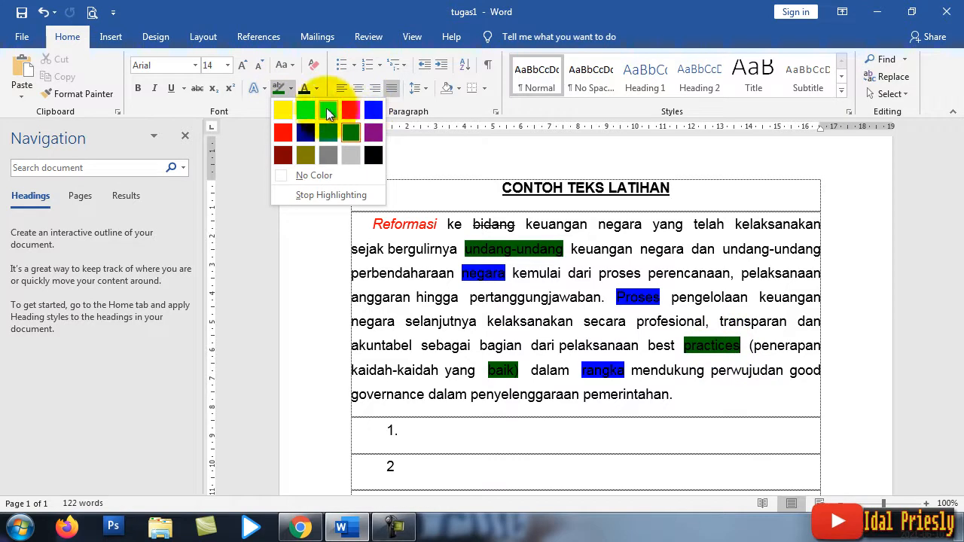
left_click(283, 111)
mouse_move(358, 321)
left_mouse_down()
mouse_move(391, 322)
mouse_move(350, 322)
left_mouse_up()
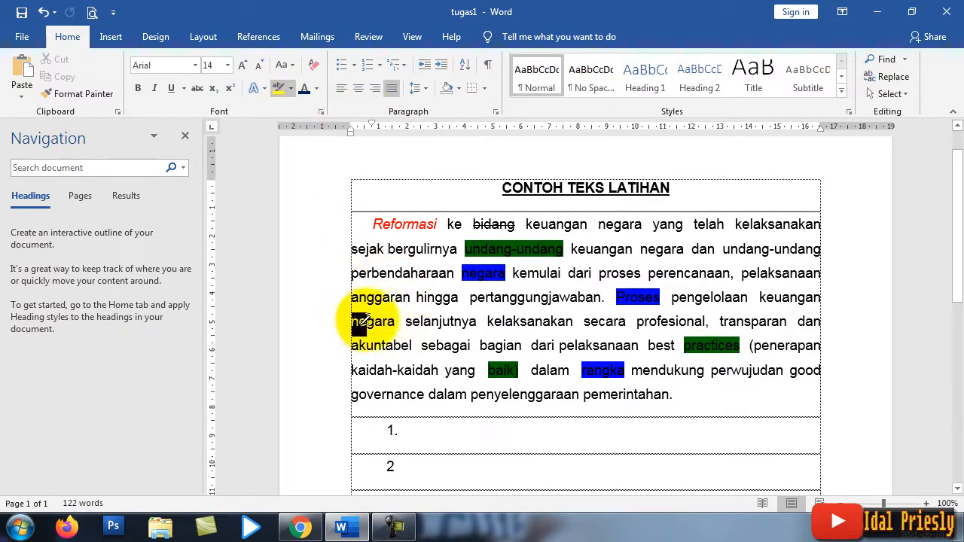